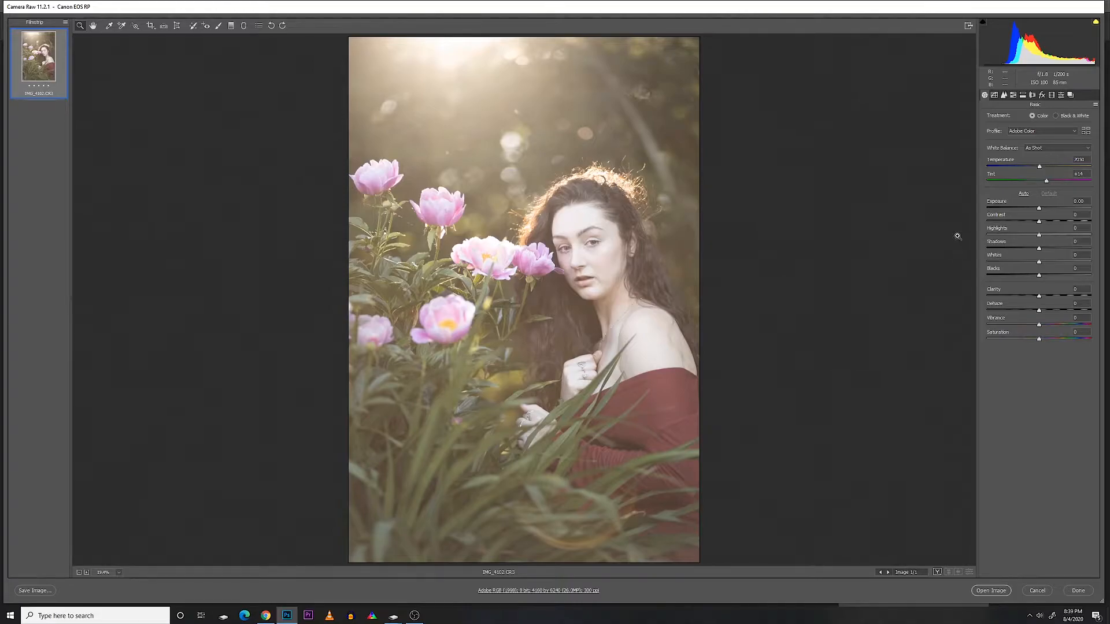
# Set the photo's white balance to a temperature of 7200 and a tint of +15
pyautogui.click(1039, 167)
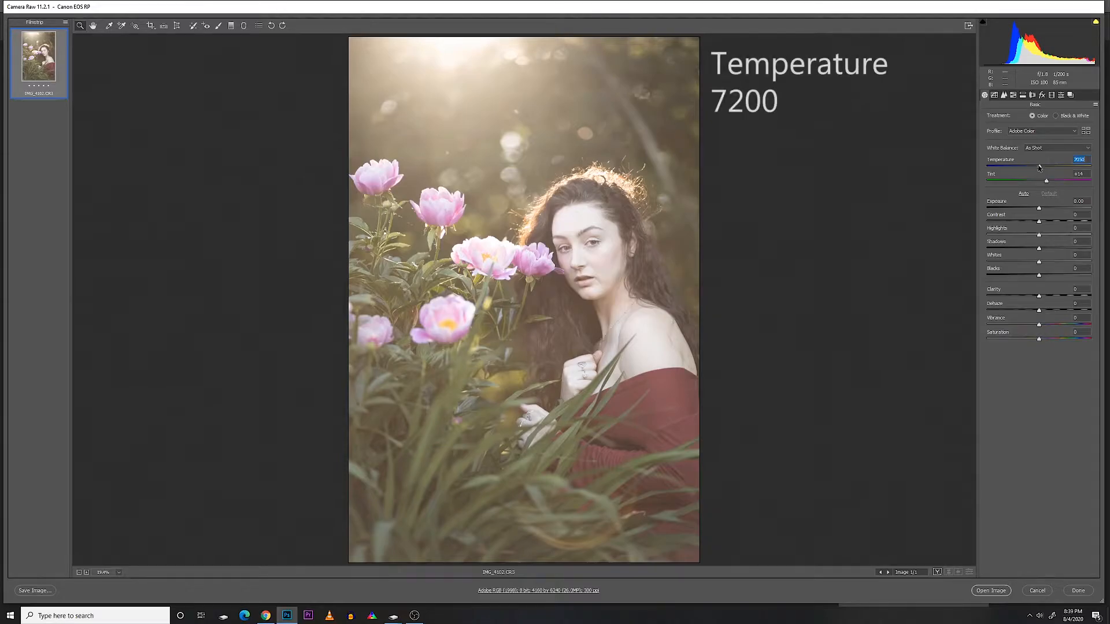
pyautogui.moveTo(1038, 167); pyautogui.dragTo(1040, 167)
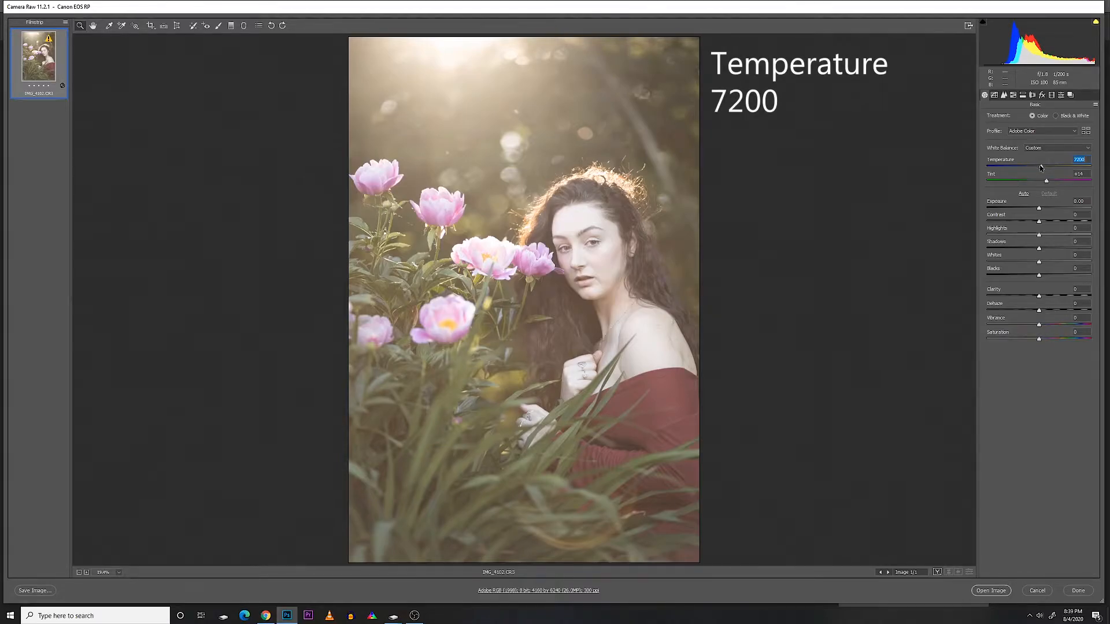
pyautogui.click(1045, 181)
pyautogui.press('Up')
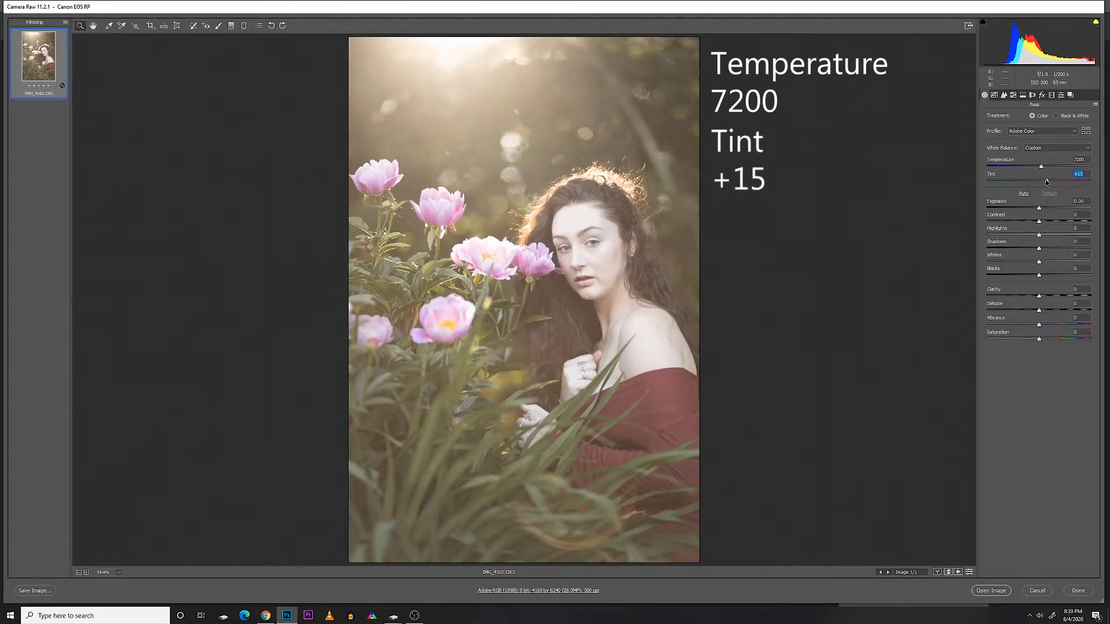
# Adjust the photo's tones with contrast at +20, highlights at -80 and blacks at -17
pyautogui.click(1040, 221)
pyautogui.moveTo(1041, 223); pyautogui.dragTo(1049, 222)
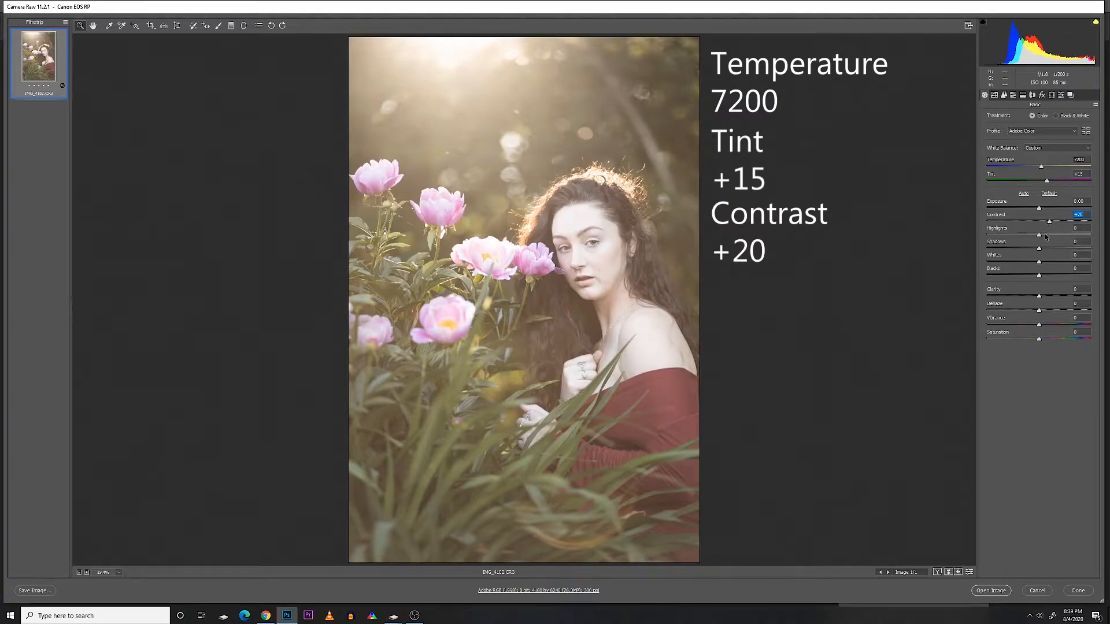
pyautogui.moveTo(1042, 237); pyautogui.dragTo(995, 244)
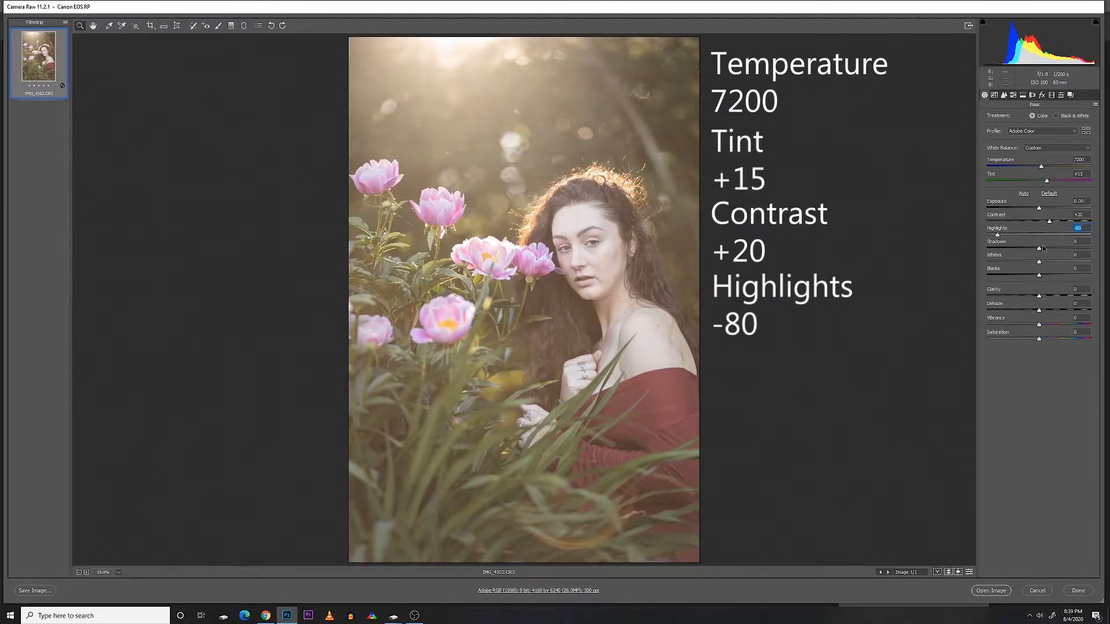
pyautogui.moveTo(1039, 275); pyautogui.dragTo(1030, 276)
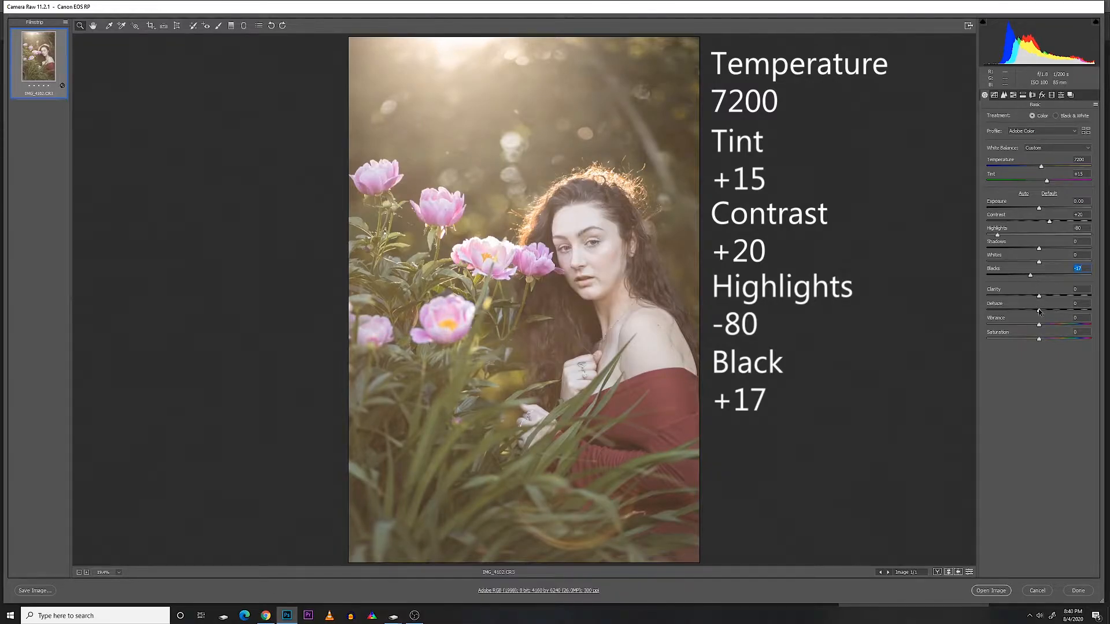
# Set dehaze to +17 and saturation to +3
pyautogui.moveTo(1039, 307); pyautogui.dragTo(1046, 308)
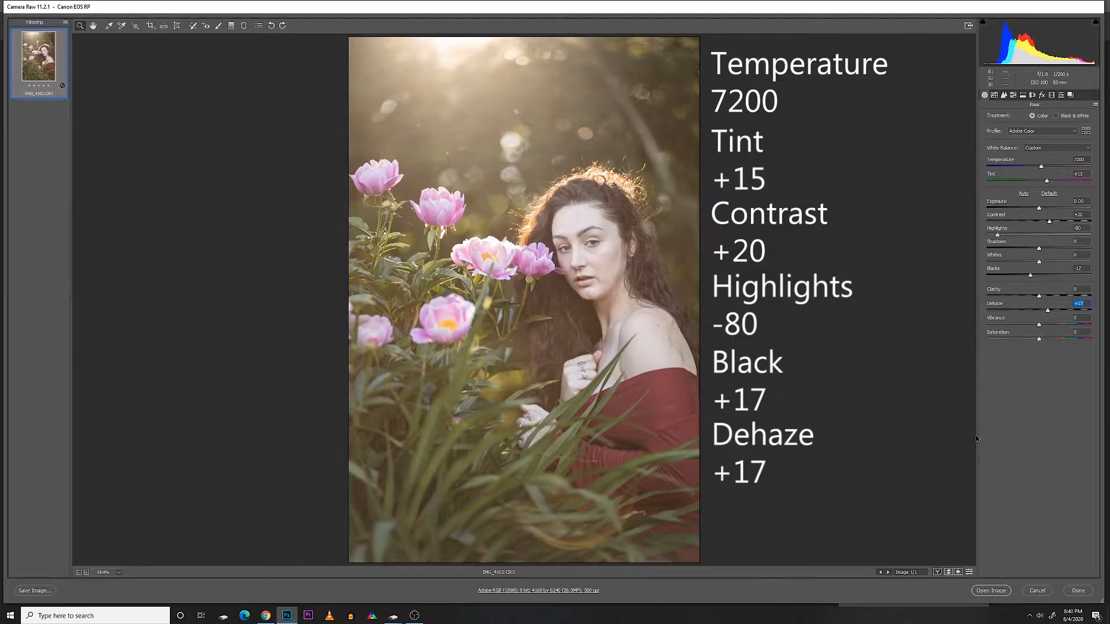
pyautogui.press('Tab')
pyautogui.press('Tab')
pyautogui.moveTo(1038, 340); pyautogui.dragTo(1039, 340)
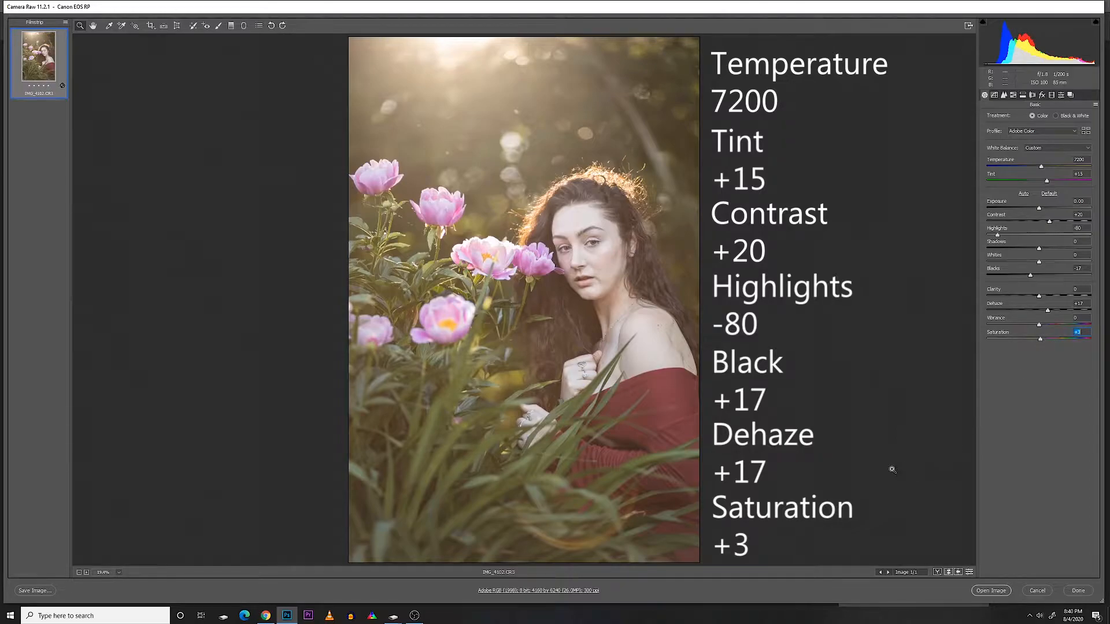
# Compare the photo before and after the raw adjustments
pyautogui.click(948, 573)
pyautogui.click(949, 574)
pyautogui.click(949, 574)
pyautogui.click(949, 574)
pyautogui.click(950, 573)
pyautogui.click(950, 573)
# Open the adjusted raw photo in Photoshop and duplicate its Background layer
pyautogui.click(991, 590)
pyautogui.moveTo(916, 215); pyautogui.dragTo(772, 113)
pyautogui.moveTo(767, 172); pyautogui.dragTo(819, 546)
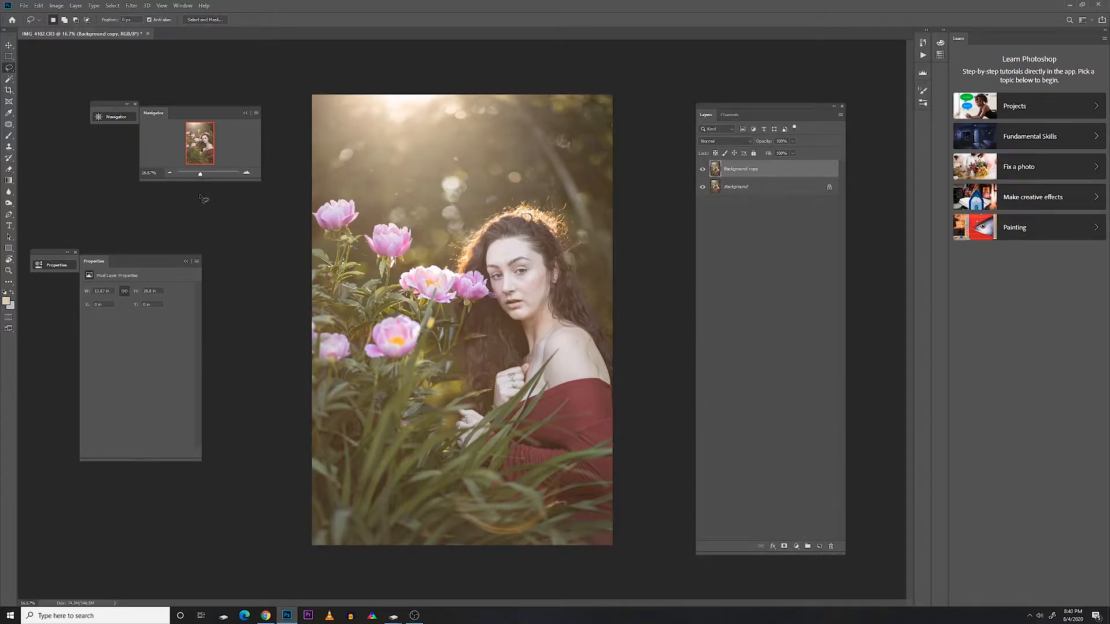
# Add a Curves adjustment layer that darkens the midtones, holds the highlights and moves the black point inward for deeper shadows
pyautogui.click(796, 546)
pyautogui.click(803, 436)
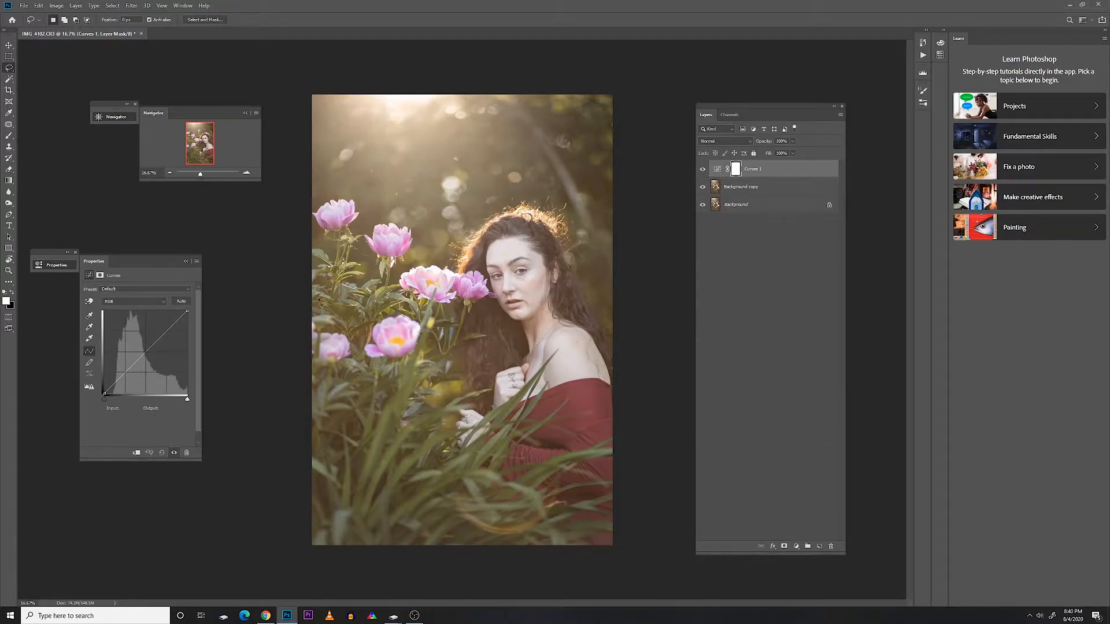
pyautogui.click(169, 327)
pyautogui.click(160, 335)
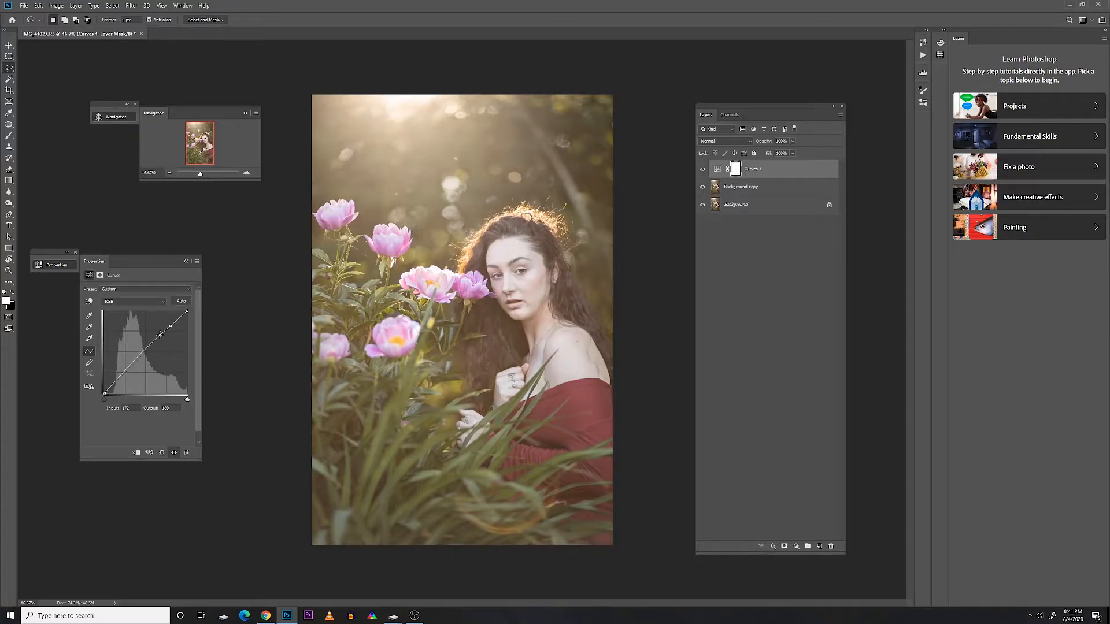
pyautogui.moveTo(160, 334); pyautogui.dragTo(169, 328)
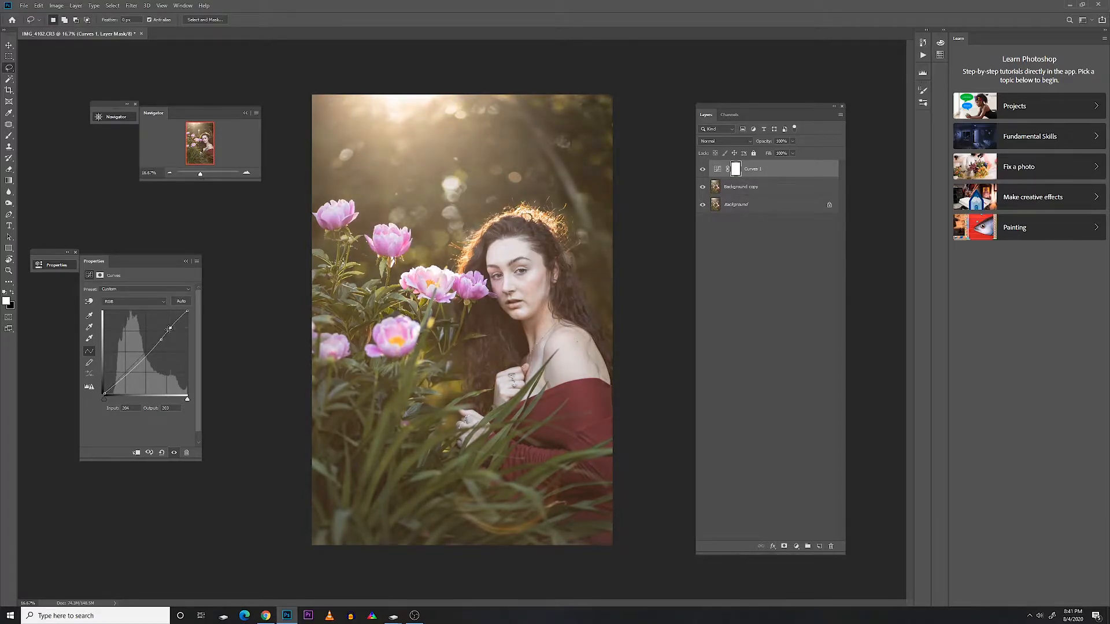
pyautogui.moveTo(104, 394); pyautogui.dragTo(111, 400)
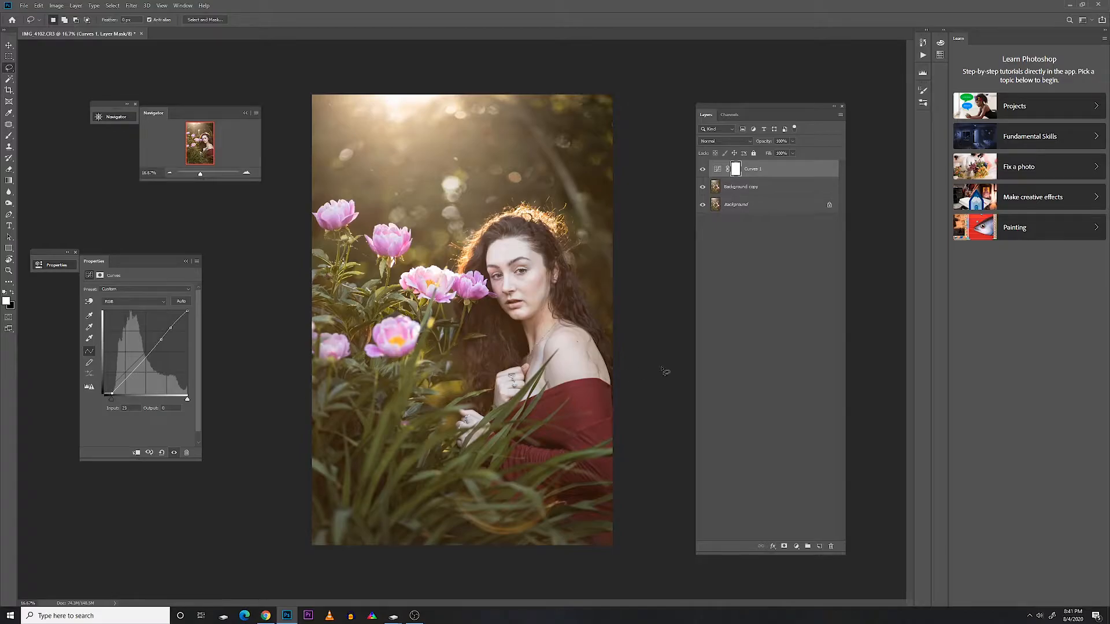
# Compare the image with the Curves adjustment hidden and shown
pyautogui.click(703, 169)
pyautogui.click(702, 169)
pyautogui.click(703, 169)
pyautogui.click(703, 169)
pyautogui.click(703, 169)
pyautogui.click(703, 169)
pyautogui.click(703, 169)
pyautogui.click(704, 168)
pyautogui.click(703, 169)
pyautogui.click(703, 169)
pyautogui.click(703, 170)
pyautogui.click(703, 169)
# Add a gray 909090 Solid Color fill layer and change its blend mode to render the photo in black and white
pyautogui.click(796, 546)
pyautogui.click(806, 402)
pyautogui.click(686, 409)
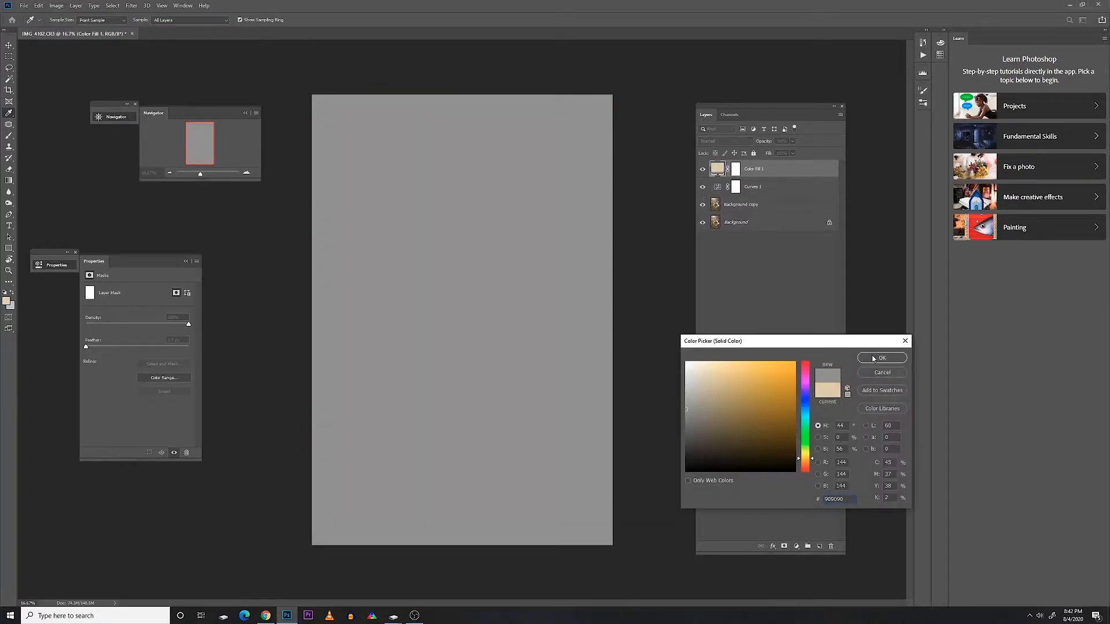
pyautogui.click(873, 359)
pyautogui.click(725, 141)
pyautogui.click(717, 345)
# Add a Brightness/Contrast layer with increased contrast and group it with the gray color fill layer
pyautogui.click(795, 547)
pyautogui.click(800, 420)
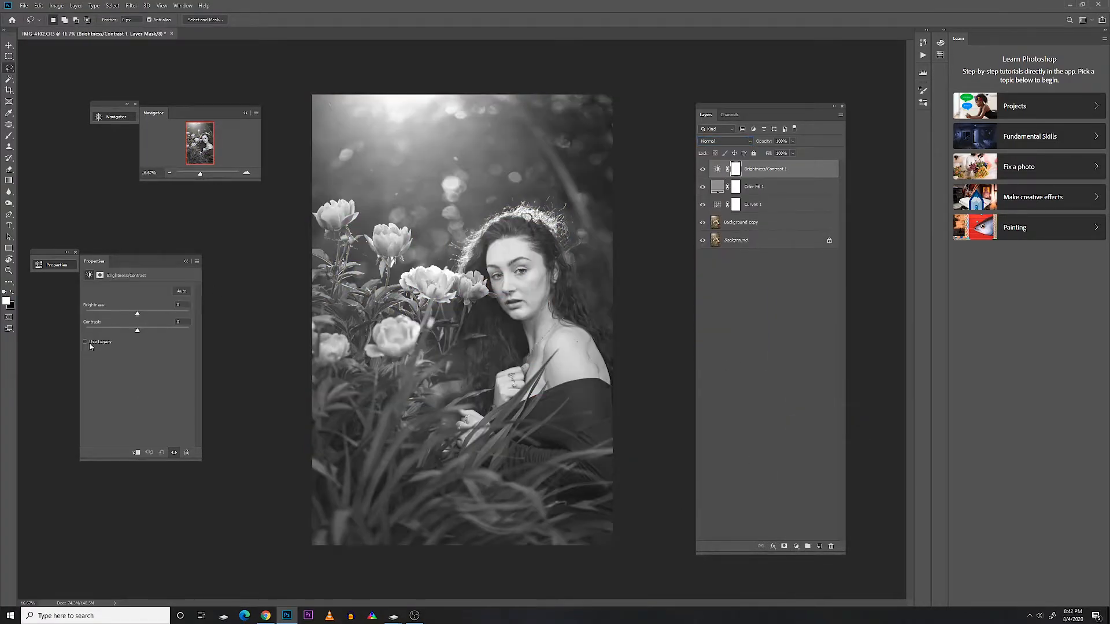
pyautogui.moveTo(137, 330); pyautogui.dragTo(144, 331)
pyautogui.keyDown('shift'); pyautogui.click(765, 187); pyautogui.keyUp('shift')
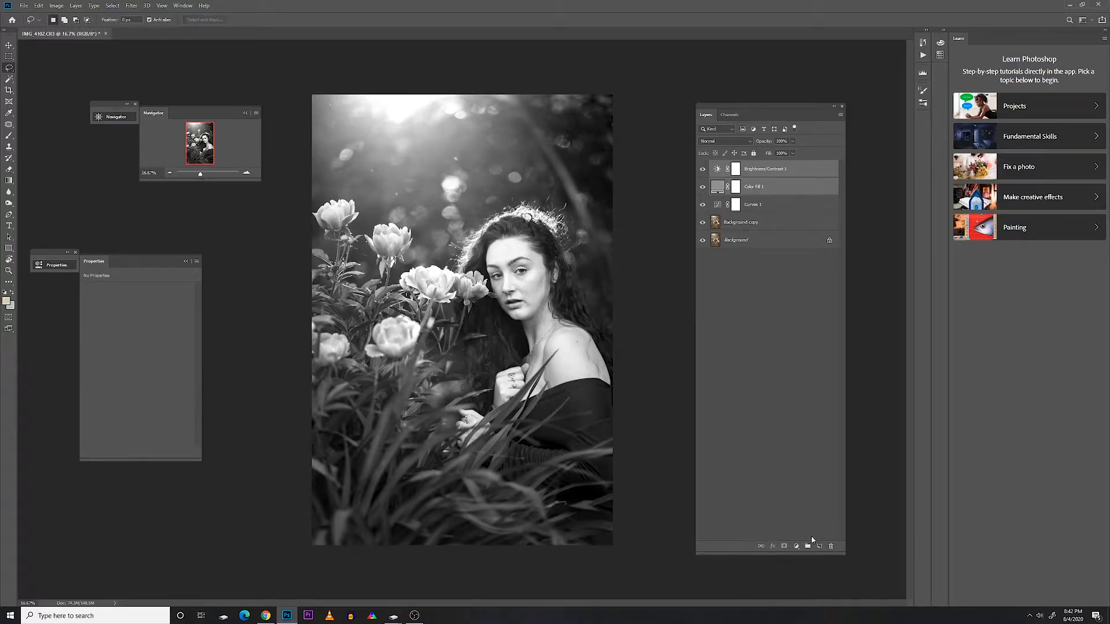
pyautogui.hotkey('ctrl', 'g')
# Add a Curves layer with raised midtones directly above the first Curves layer and invert its mask to black
pyautogui.click(763, 180)
pyautogui.click(796, 546)
pyautogui.click(809, 431)
pyautogui.moveTo(144, 354); pyautogui.dragTo(146, 345)
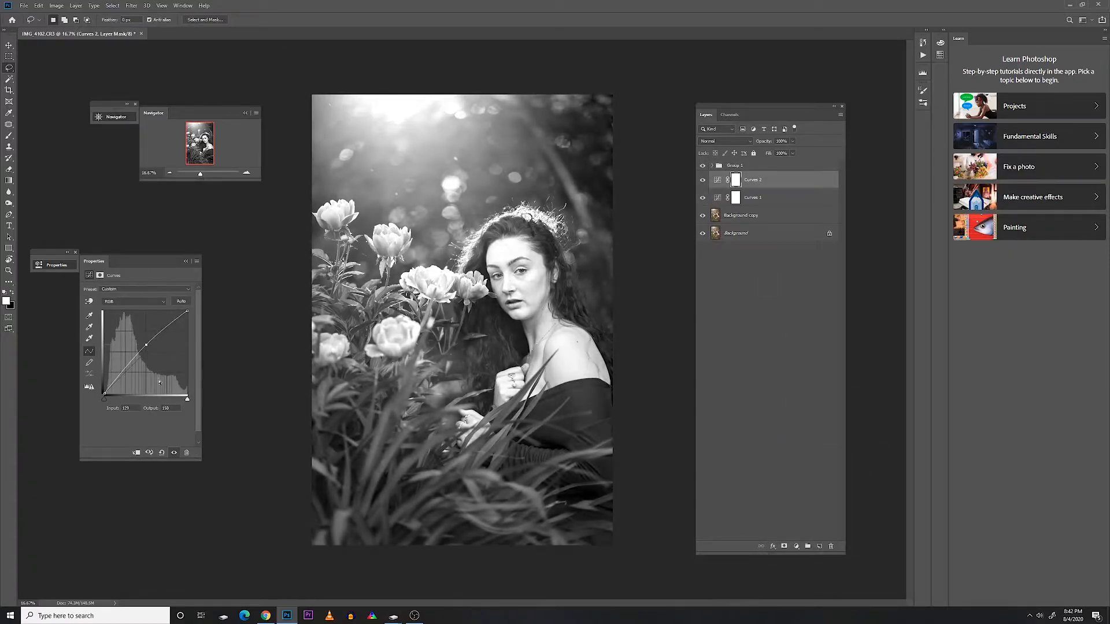
pyautogui.hotkey('ctrl', 'i')
# Paint white with a small brush on the brightening Curves mask to even out the dark skin patches around the woman's eye
pyautogui.click(246, 172)
pyautogui.click(246, 172)
pyautogui.click(246, 172)
pyautogui.click(246, 172)
pyautogui.click(246, 173)
pyautogui.moveTo(200, 144); pyautogui.dragTo(205, 140)
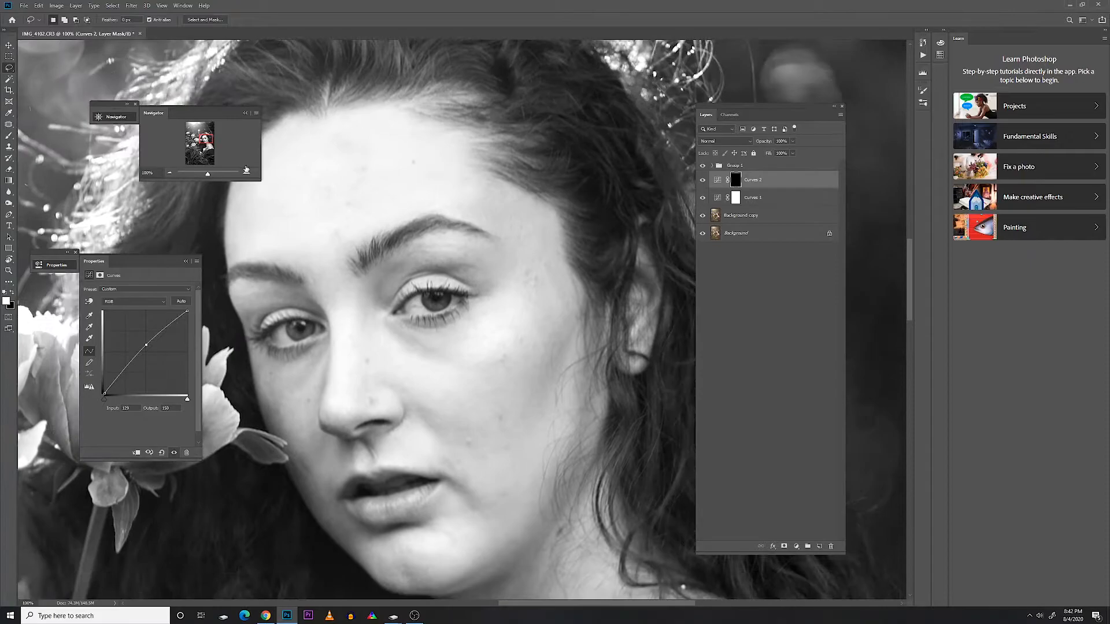
pyautogui.click(246, 171)
pyautogui.press('b')
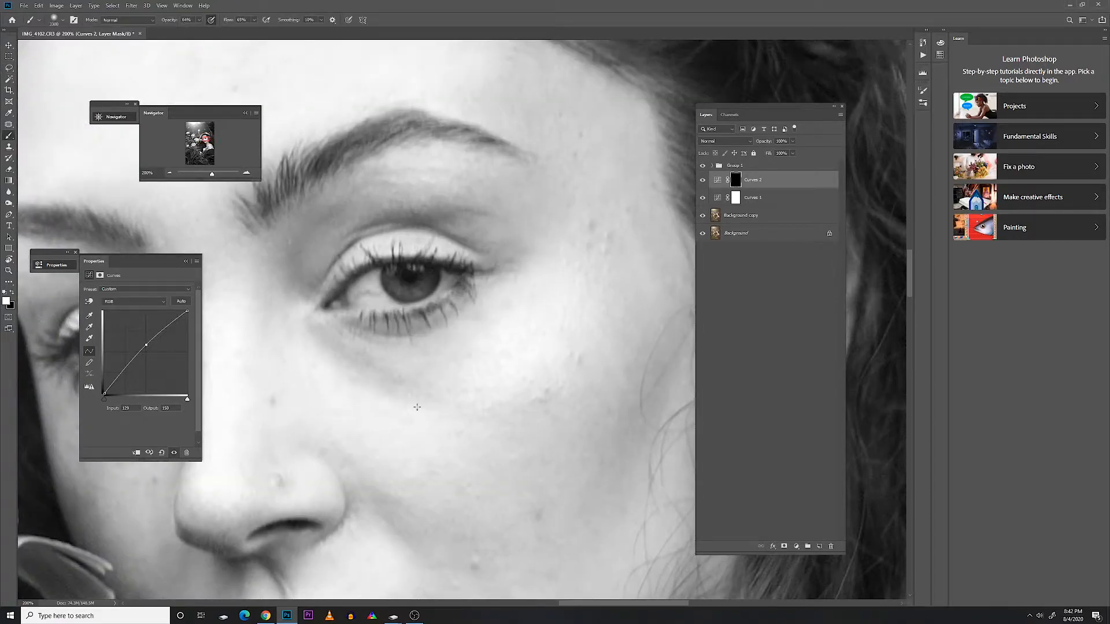
pyautogui.press('[')
pyautogui.press('[')
pyautogui.press('[')
pyautogui.press('[')
pyautogui.press('[')
pyautogui.press('[')
pyautogui.press('[')
pyautogui.press('[')
pyautogui.press('[')
pyautogui.press('[')
pyautogui.press('[')
pyautogui.press('[')
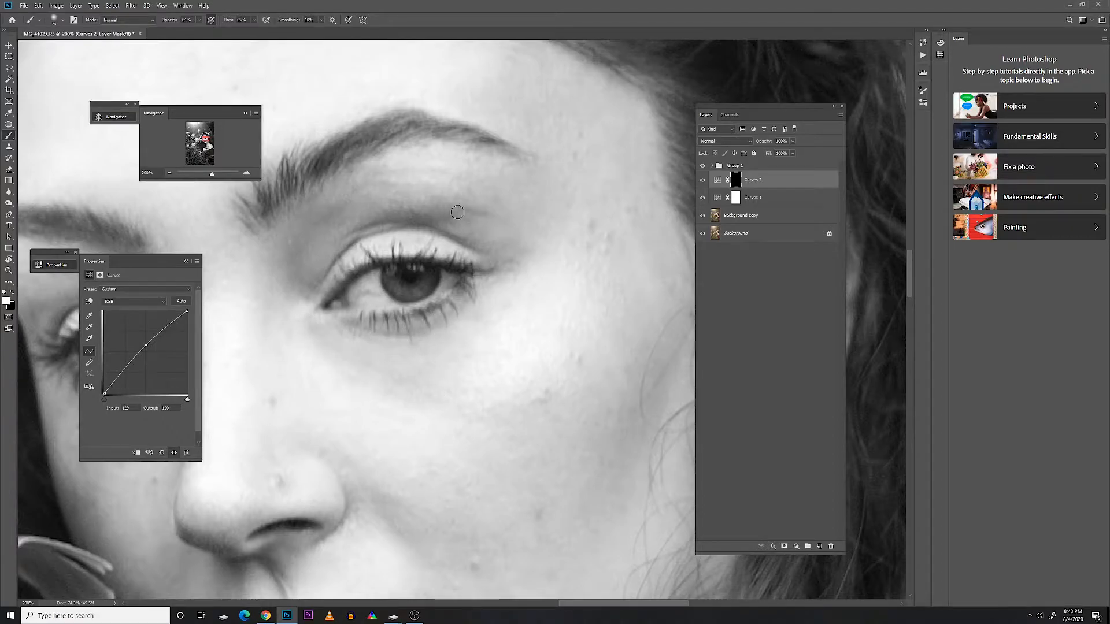
pyautogui.press(']')
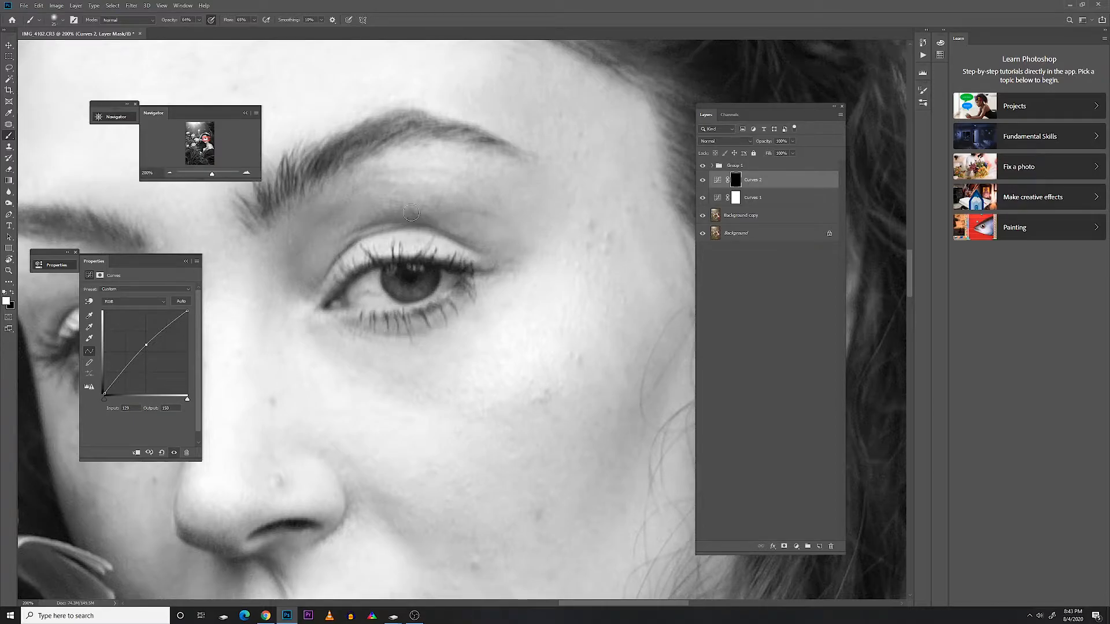
# Brighten the uneven patches on the forehead, temple and upper cheek on the same mask, varying the brush size
pyautogui.scroll(5, 312, 337)
pyautogui.scroll(2, 480, 341)
pyautogui.press(']')
pyautogui.press(']')
pyautogui.press(']')
pyautogui.press(']')
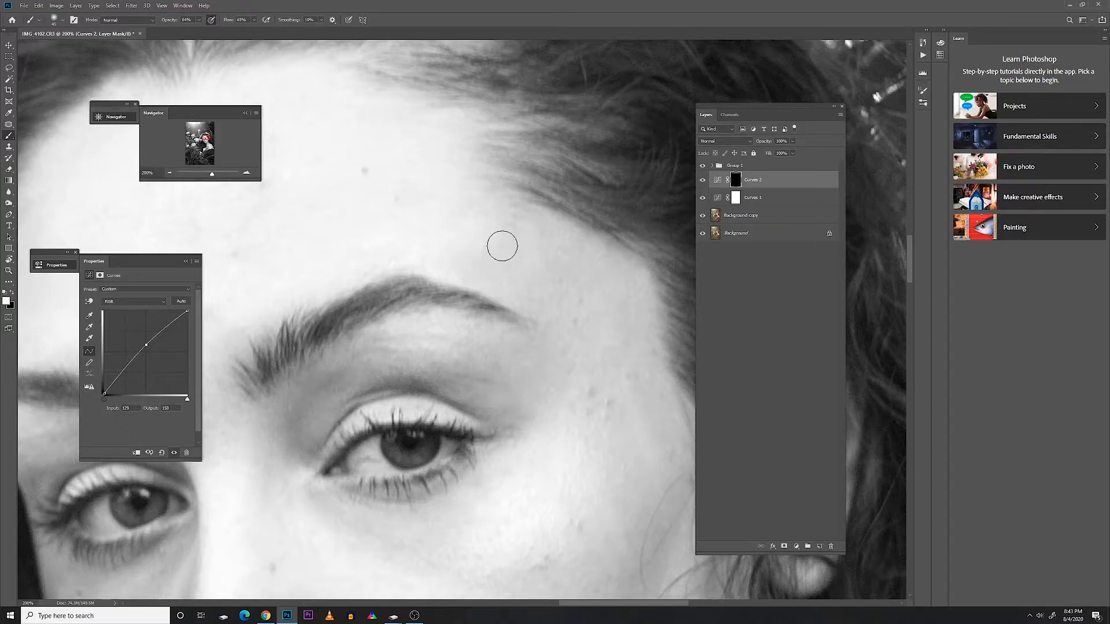
pyautogui.press('[')
pyautogui.press('[')
pyautogui.press('[')
pyautogui.press('[')
pyautogui.press('[')
pyautogui.press(']')
pyautogui.press(']')
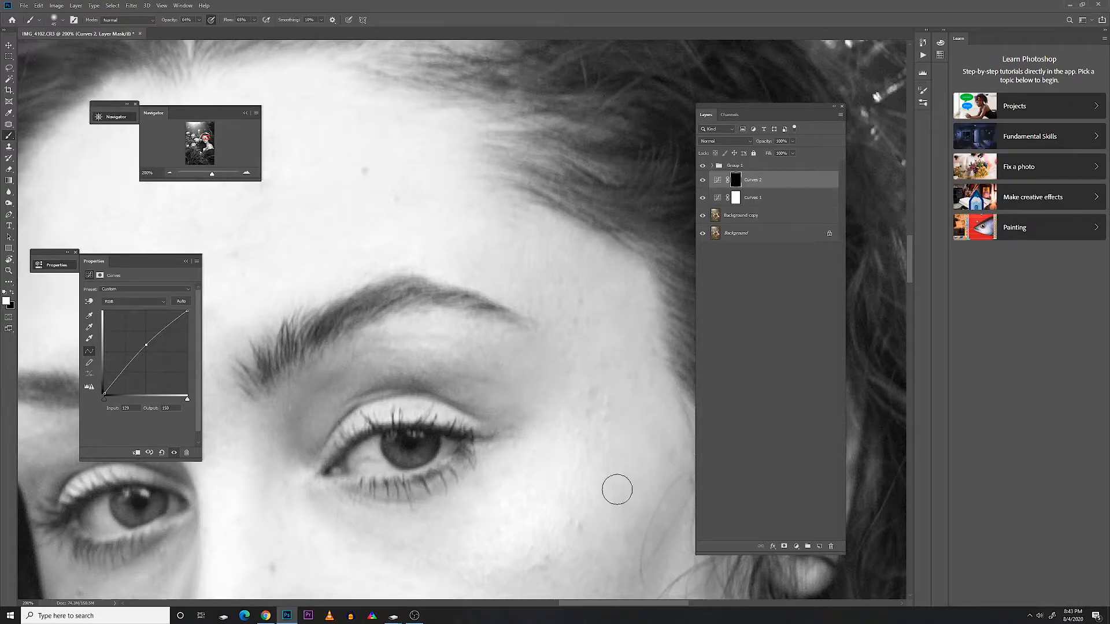
# Brighten the dark patches under the other eye and along the flower-side cheek with a small brush
pyautogui.click(201, 140)
pyautogui.press('[')
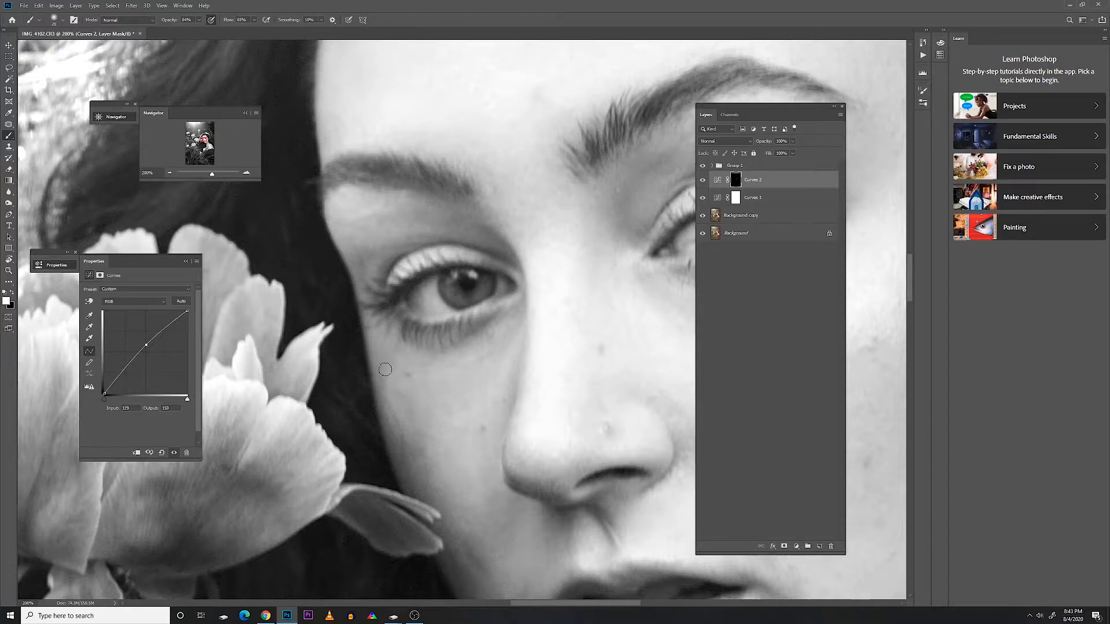
pyautogui.press('[')
pyautogui.press(']')
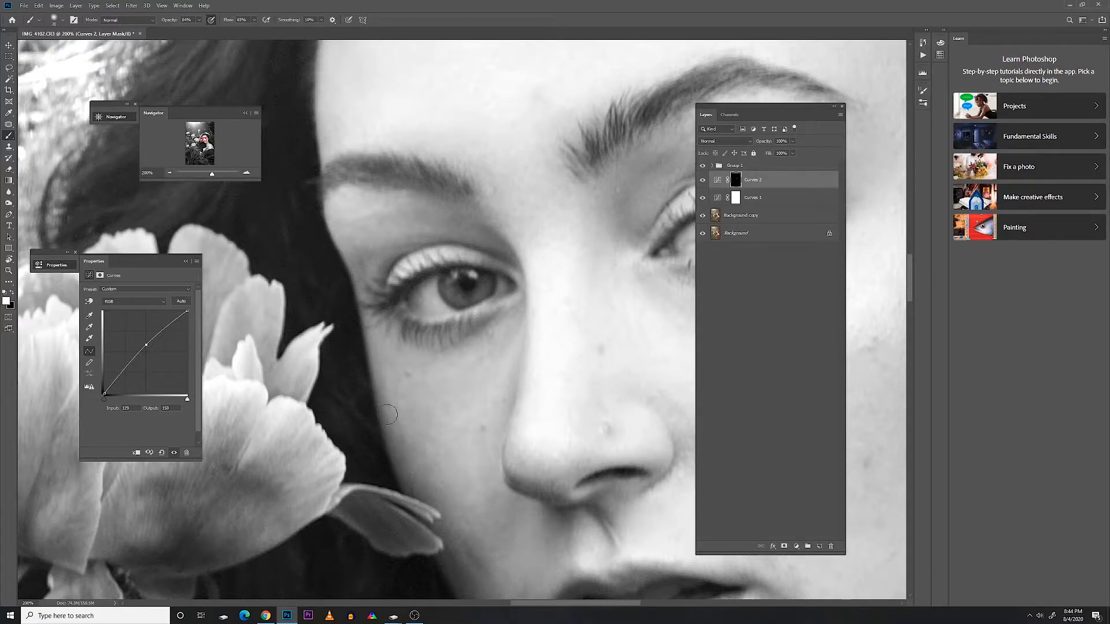
# Add a Curves layer with lowered midtones above the brightening one, invert its mask to black and reduce the brush size
pyautogui.click(796, 546)
pyautogui.click(820, 431)
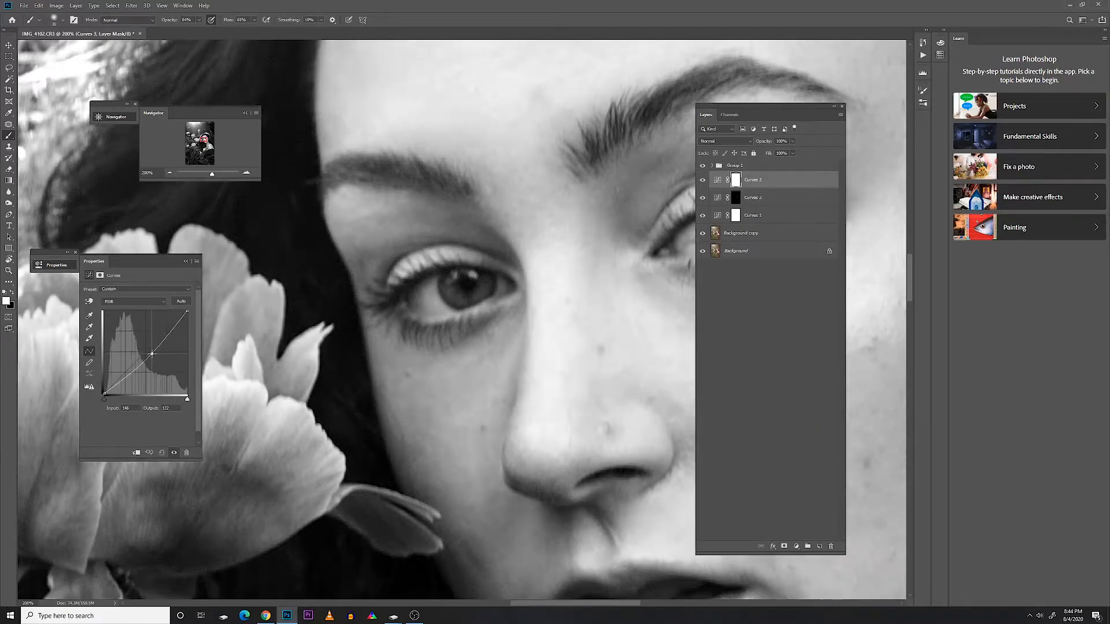
pyautogui.hotkey('ctrl', 'i')
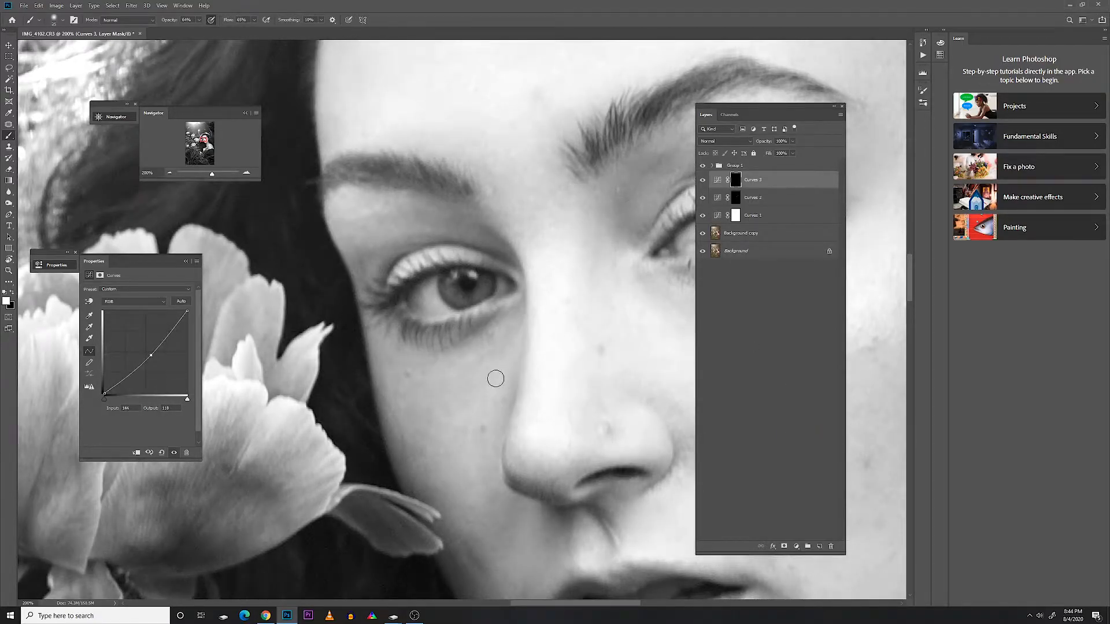
pyautogui.press('[')
# Group the brightening and darkening Curves layers together
pyautogui.keyDown('shift'); pyautogui.click(776, 203); pyautogui.keyUp('shift')
pyautogui.hotkey('ctrl', 'g')
pyautogui.hotkey('ctrl', '0')
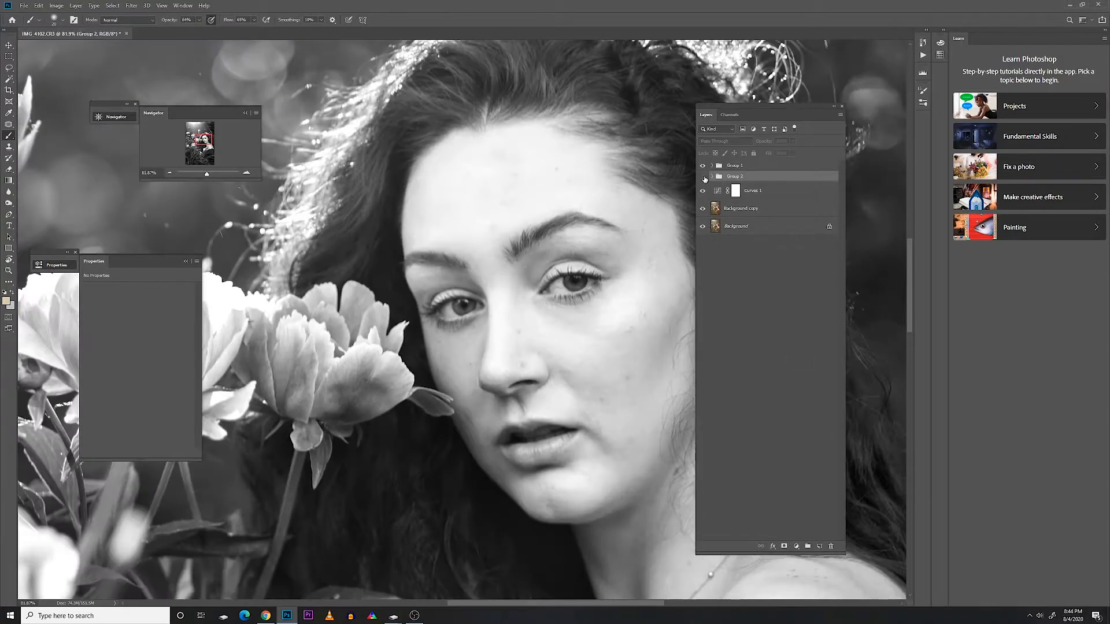
# Add another midtone-raising Curves layer with an inverted mask inside the retouching group, and enlarge the brush to brighten the lower face
pyautogui.scroll(5, 664, 463)
pyautogui.click(712, 176)
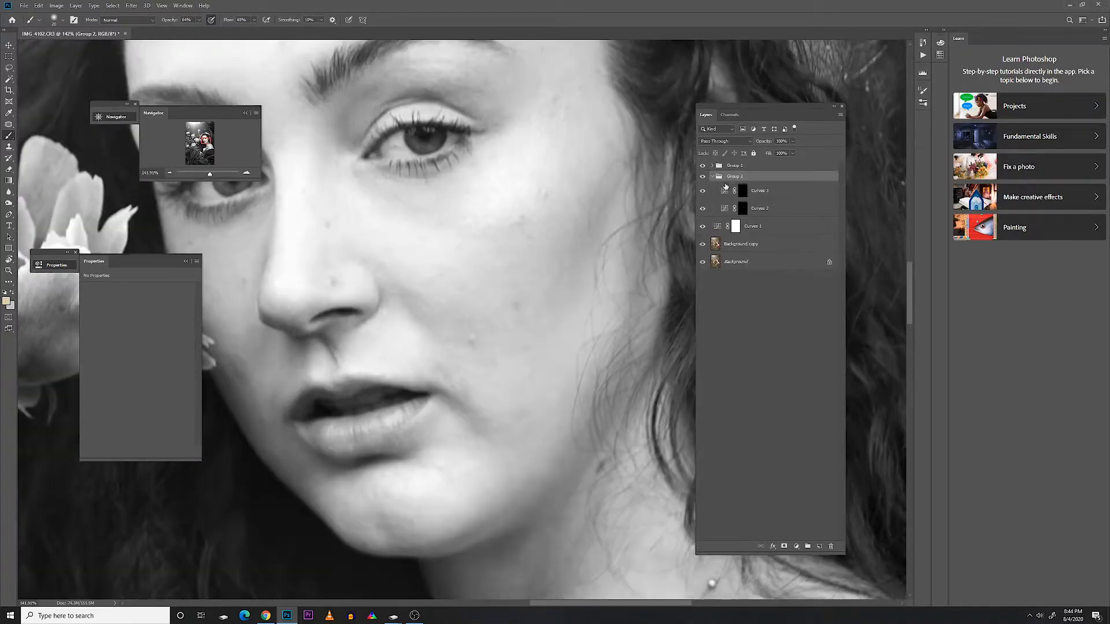
pyautogui.click(763, 191)
pyautogui.click(796, 546)
pyautogui.click(809, 437)
pyautogui.hotkey('ctrl', 'i')
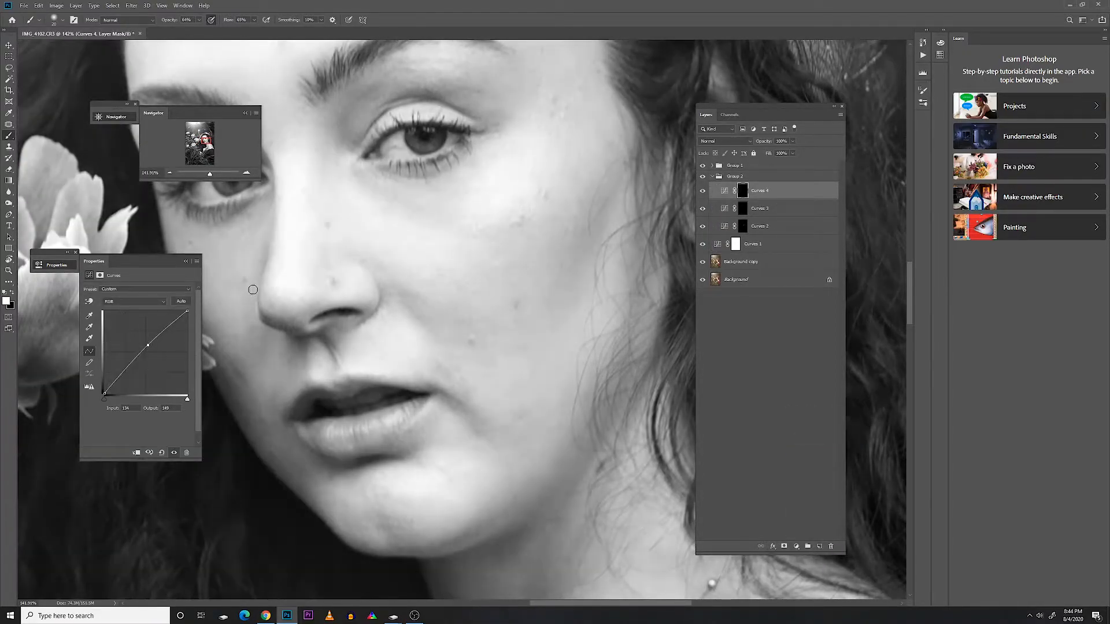
pyautogui.press(']')
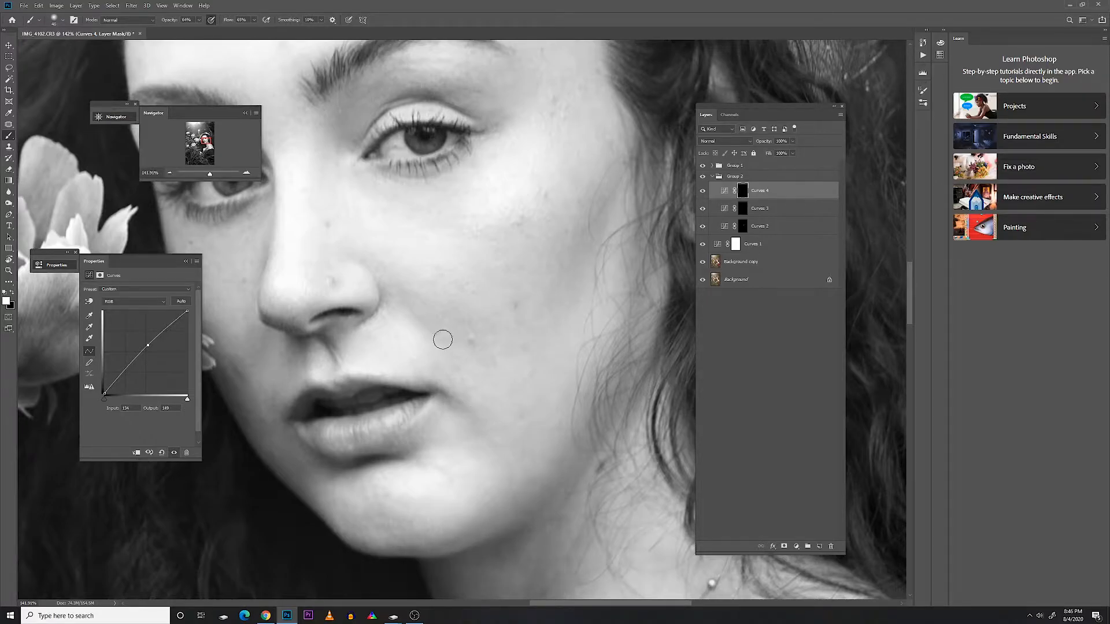
# Add one more Curves layer with raised midtones at the top of the retouching group and invert its mask to black
pyautogui.moveTo(210, 173); pyautogui.dragTo(208, 173)
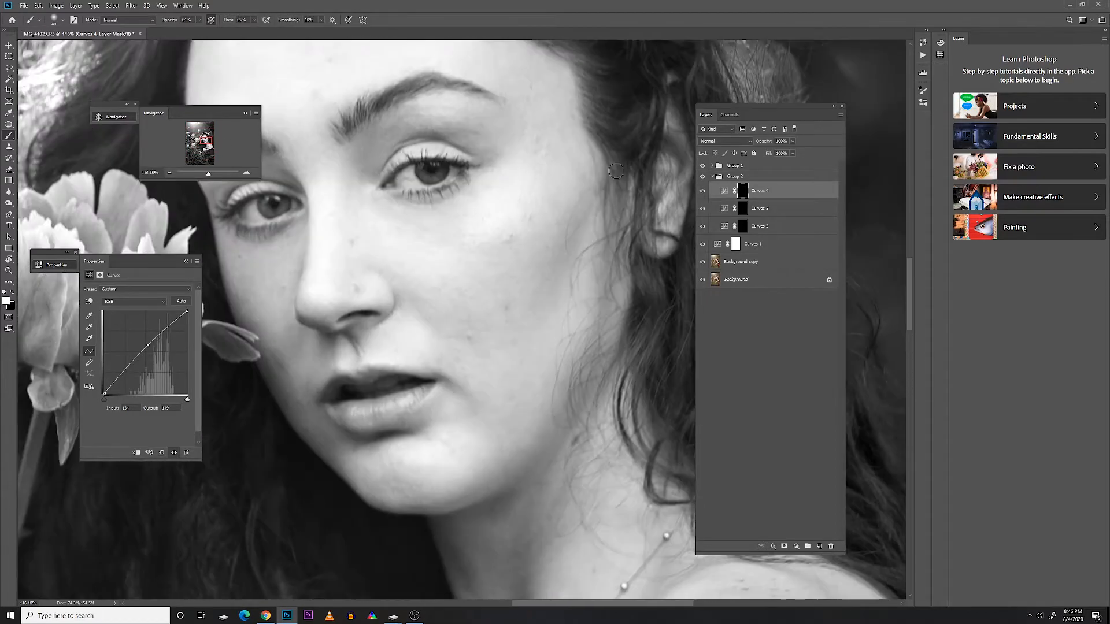
pyautogui.click(796, 546)
pyautogui.click(821, 428)
pyautogui.moveTo(145, 354); pyautogui.dragTo(145, 344)
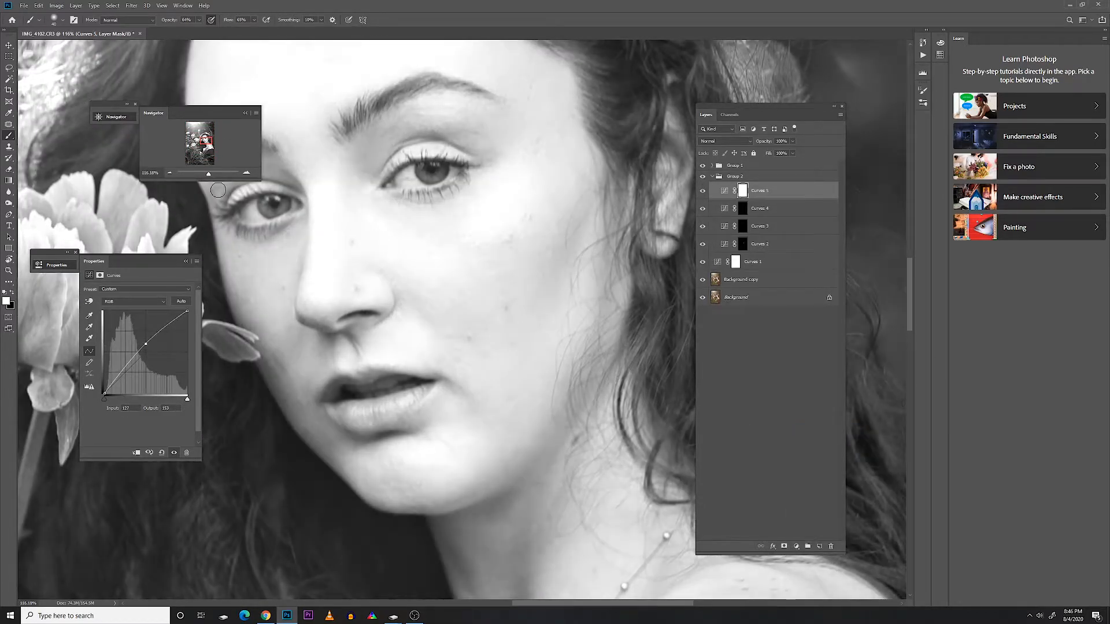
pyautogui.hotkey('ctrl', 'i')
# Brighten uneven skin patches around the cheek and mouth through the top Curves layer's mask, varying the brush size
pyautogui.press(']')
pyautogui.press(']')
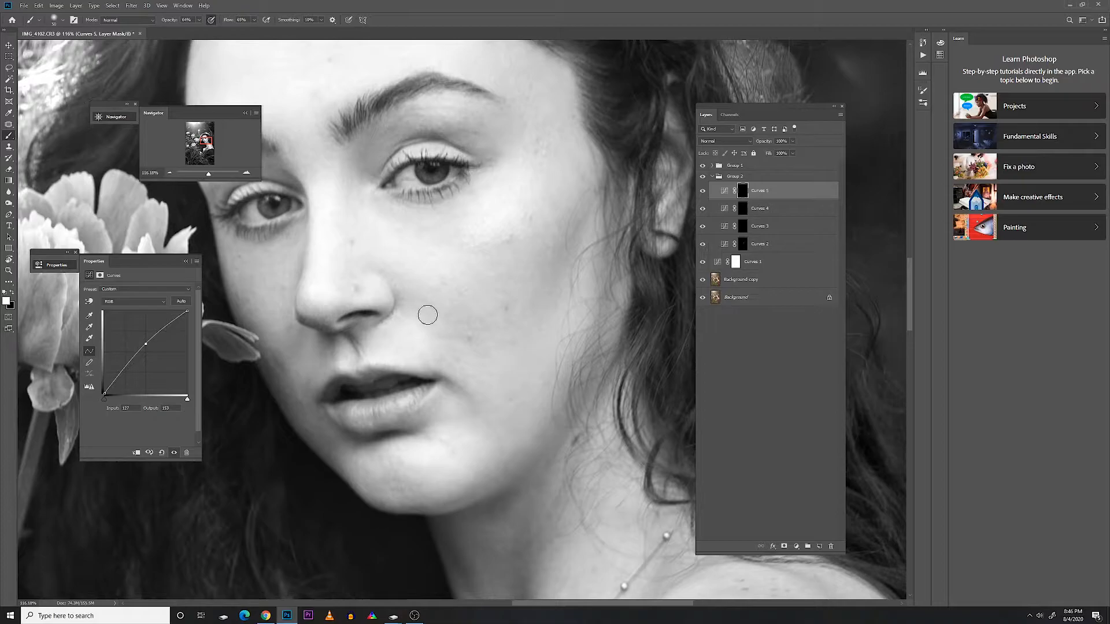
pyautogui.press(']')
pyautogui.press(']')
pyautogui.press(']')
pyautogui.press(']')
pyautogui.press(']')
pyautogui.press(']')
pyautogui.press(']')
pyautogui.press(']')
pyautogui.press('[')
pyautogui.press('[')
pyautogui.press('[')
pyautogui.press('[')
pyautogui.press('[')
pyautogui.press('[')
pyautogui.press('[')
pyautogui.press('[')
pyautogui.press('[')
pyautogui.press('[')
pyautogui.press('[')
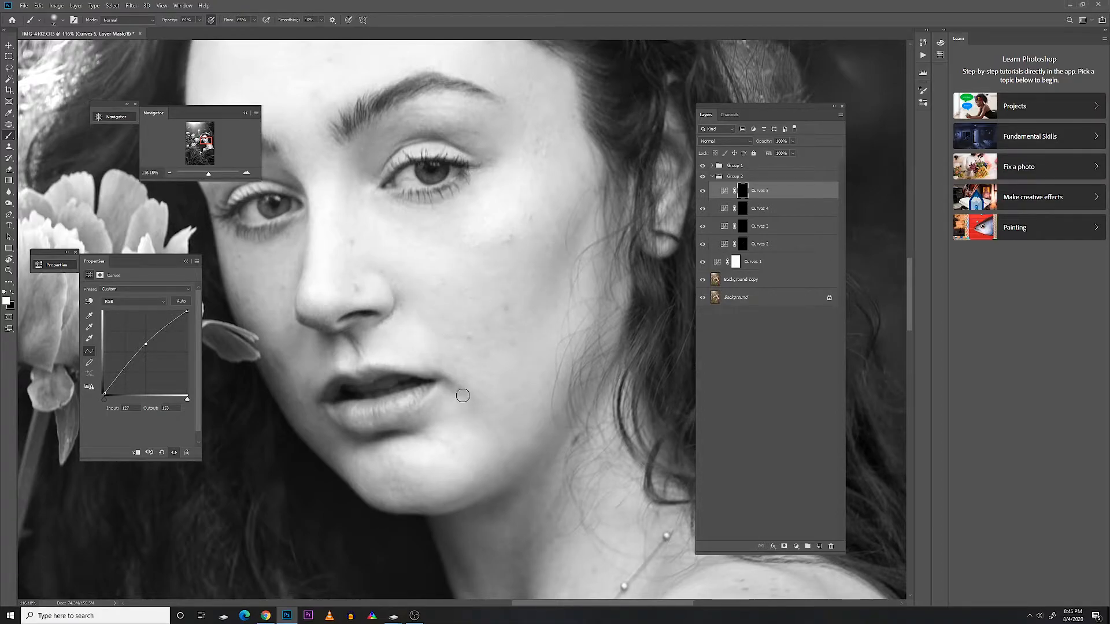
pyautogui.press(']')
pyautogui.press(']')
pyautogui.press(']')
# Collapse the retouching group and hide the black-and-white helper group to return the portrait to color
pyautogui.moveTo(208, 175); pyautogui.dragTo(209, 175)
pyautogui.click(204, 142)
pyautogui.click(712, 177)
pyautogui.click(703, 166)
pyautogui.click(204, 143)
# Patch the blemishes on the cheek and beside the mouth on the background copy layer
pyautogui.click(738, 210)
pyautogui.press('j')
pyautogui.moveTo(475, 335); pyautogui.dragTo(489, 347)
pyautogui.moveTo(533, 293); pyautogui.dragTo(540, 315)
pyautogui.scroll(2, 532, 278)
pyautogui.moveTo(533, 256)
pyautogui.mouseDown()
pyautogui.moveTo(527, 285)
pyautogui.moveTo(533, 258)
pyautogui.mouseUp()
pyautogui.moveTo(550, 249)
pyautogui.mouseDown()
pyautogui.moveTo(569, 272)
pyautogui.moveTo(561, 333)
pyautogui.mouseUp()
pyautogui.scroll(1, 564, 278)
pyautogui.moveTo(427, 372)
pyautogui.mouseDown()
pyautogui.moveTo(493, 356)
pyautogui.moveTo(462, 378)
pyautogui.mouseUp()
# Patch the remaining spots across the outer cheek and upper face on the background copy
pyautogui.scroll(1, 516, 378)
pyautogui.moveTo(583, 296)
pyautogui.mouseDown()
pyautogui.moveTo(586, 341)
pyautogui.moveTo(569, 370)
pyautogui.mouseUp()
pyautogui.scroll(3, 537, 317)
pyautogui.moveTo(555, 301)
pyautogui.mouseDown()
pyautogui.moveTo(570, 322)
pyautogui.moveTo(556, 300)
pyautogui.mouseUp()
pyautogui.moveTo(548, 238); pyautogui.dragTo(568, 206)
pyautogui.scroll(2, 574, 226)
pyautogui.moveTo(315, 188); pyautogui.dragTo(317, 219)
pyautogui.moveTo(317, 208); pyautogui.dragTo(348, 228)
pyautogui.moveTo(520, 272); pyautogui.dragTo(562, 270)
pyautogui.scroll(-1, 581, 324)
pyautogui.moveTo(567, 298)
pyautogui.mouseDown()
pyautogui.moveTo(575, 323)
pyautogui.moveTo(582, 312)
pyautogui.mouseUp()
pyautogui.moveTo(594, 308); pyautogui.dragTo(609, 322)
pyautogui.moveTo(599, 335); pyautogui.dragTo(581, 377)
pyautogui.scroll(4, 522, 327)
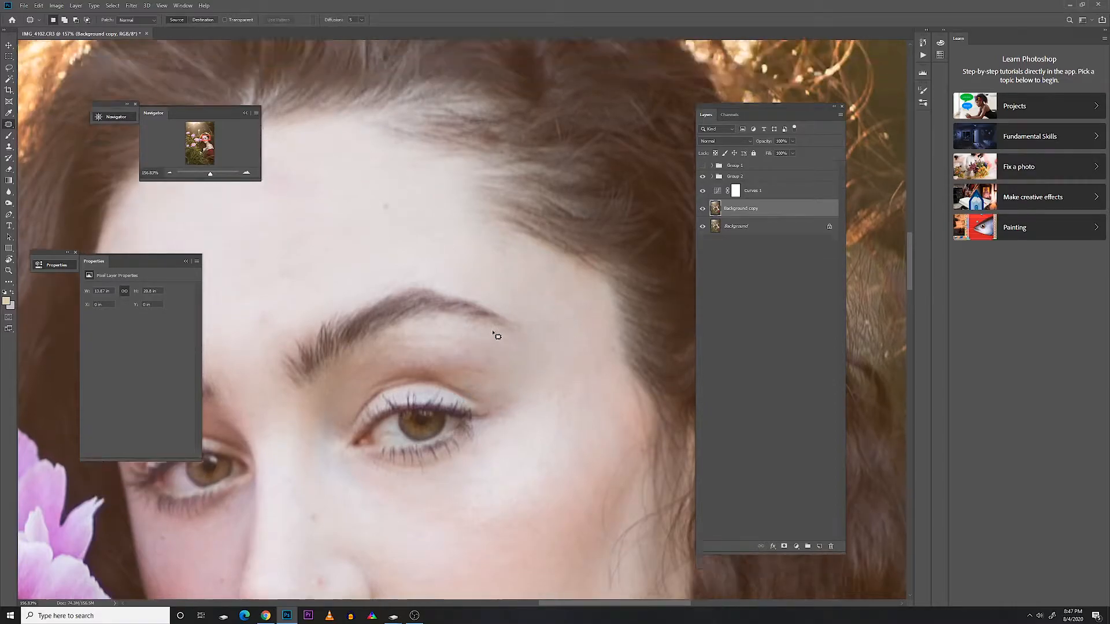
# Patch the blemishes on the forehead and above the brows
pyautogui.hscroll(-3, 522, 327)
pyautogui.moveTo(452, 255); pyautogui.dragTo(400, 317)
pyautogui.moveTo(357, 262)
pyautogui.mouseDown()
pyautogui.moveTo(345, 315)
pyautogui.moveTo(359, 300)
pyautogui.mouseUp()
pyautogui.moveTo(359, 295); pyautogui.dragTo(427, 339)
pyautogui.moveTo(398, 377)
pyautogui.mouseDown()
pyautogui.moveTo(399, 404)
pyautogui.moveTo(404, 395)
pyautogui.mouseUp()
pyautogui.moveTo(394, 395); pyautogui.dragTo(400, 369)
pyautogui.scroll(1, 400, 294)
# Patch the marks on the lower cheek and chin, and clear the selection
pyautogui.scroll(-10, 441, 300)
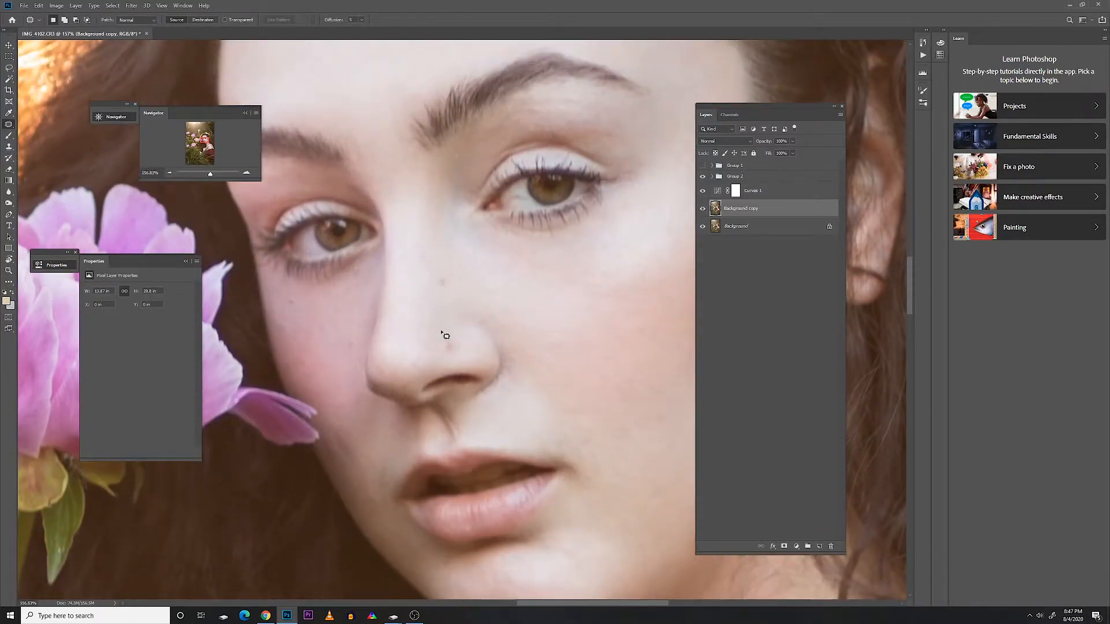
pyautogui.scroll(-3, 568, 329)
pyautogui.moveTo(637, 418)
pyautogui.mouseDown()
pyautogui.moveTo(636, 445)
pyautogui.moveTo(592, 444)
pyautogui.mouseUp()
pyautogui.moveTo(497, 461)
pyautogui.mouseDown()
pyautogui.moveTo(538, 466)
pyautogui.moveTo(497, 502)
pyautogui.moveTo(525, 493)
pyautogui.moveTo(511, 494)
pyautogui.mouseUp()
pyautogui.hotkey('ctrl', 'd')
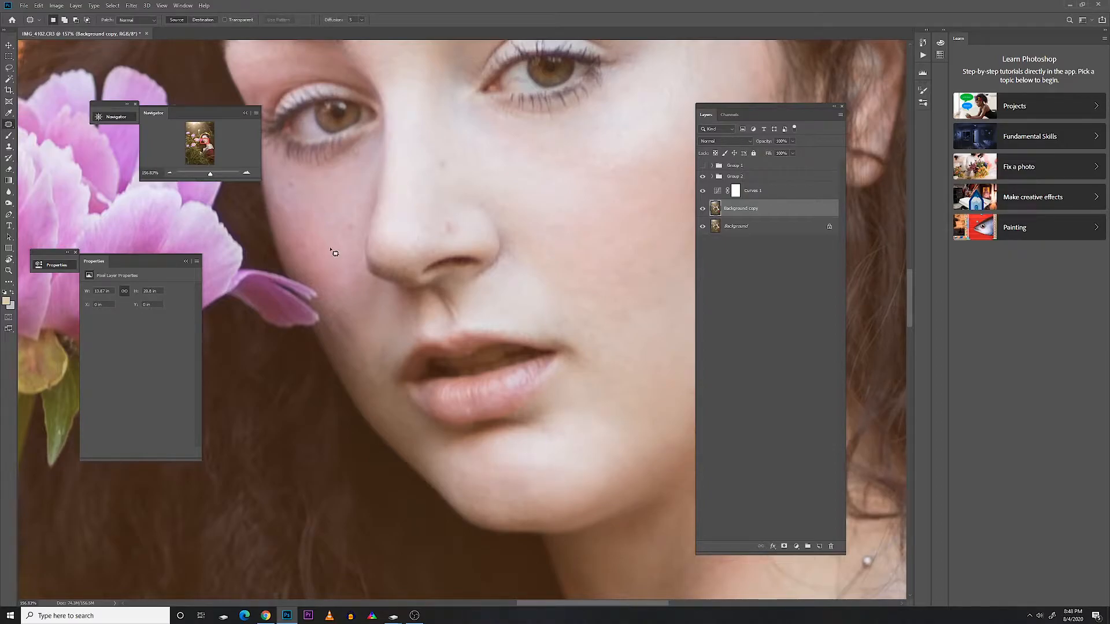
# Sample a skin tone and add a new layer in Color blend mode at the top of the retouching group
pyautogui.hotkey('ctrl', '0')
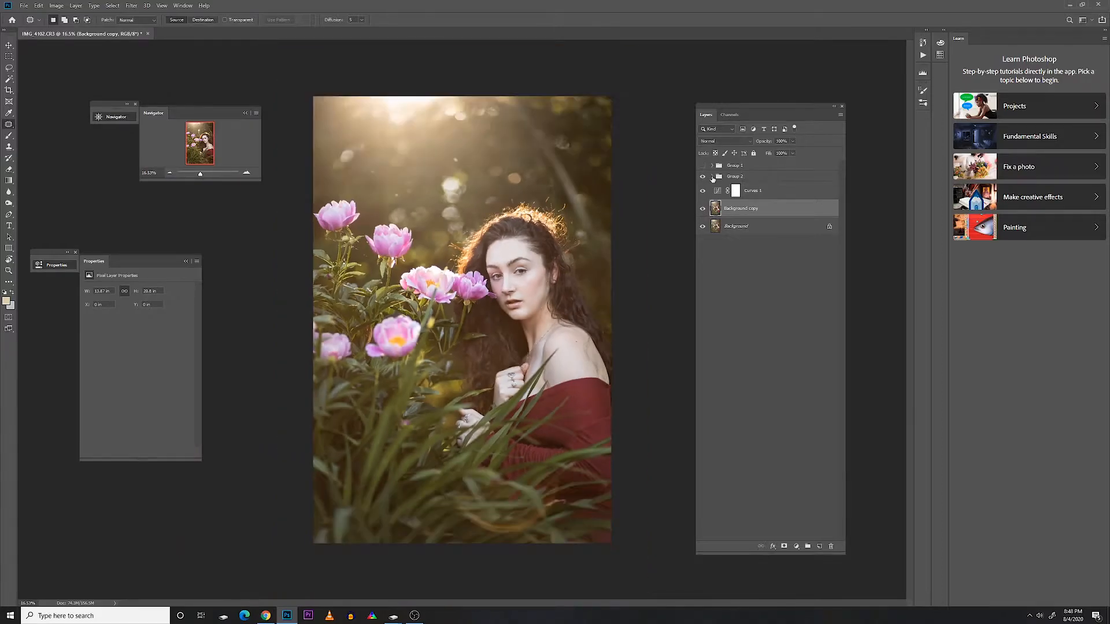
pyautogui.click(712, 176)
pyautogui.moveTo(201, 174); pyautogui.dragTo(207, 148)
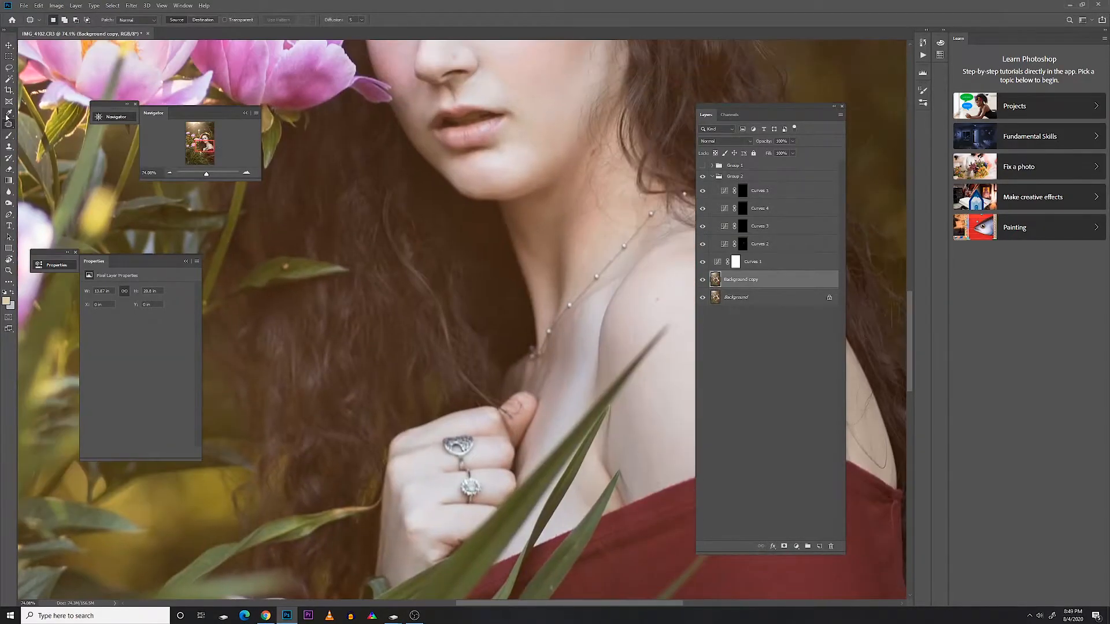
pyautogui.press('i')
pyautogui.scroll(3, 601, 225)
pyautogui.click(766, 192)
pyautogui.click(819, 545)
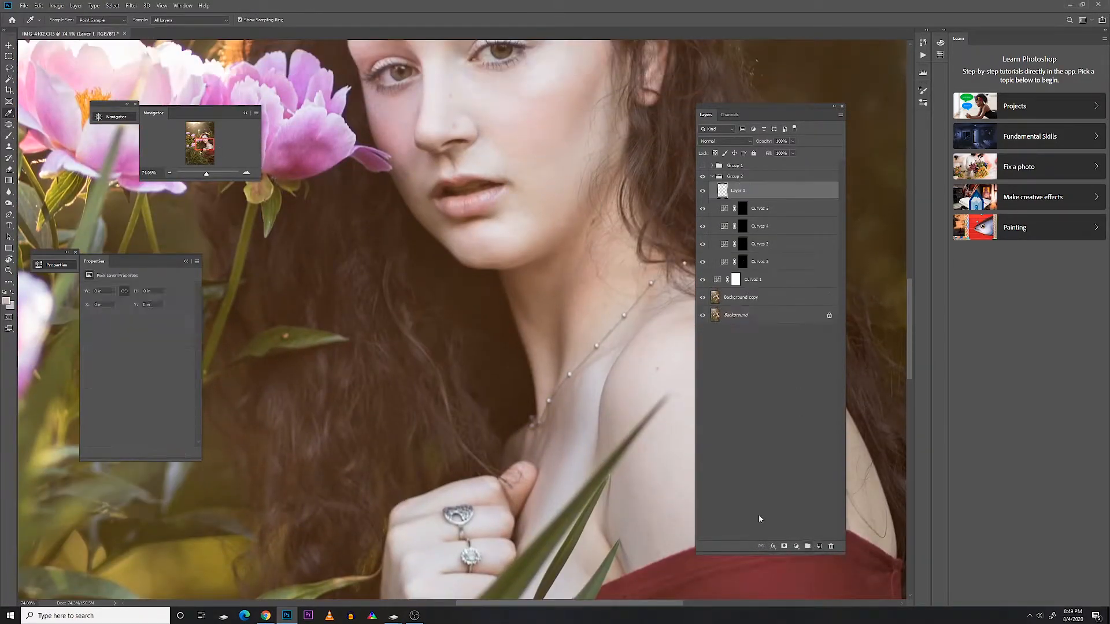
pyautogui.press('b')
pyautogui.hotkey('alt', 'shift', 'c')
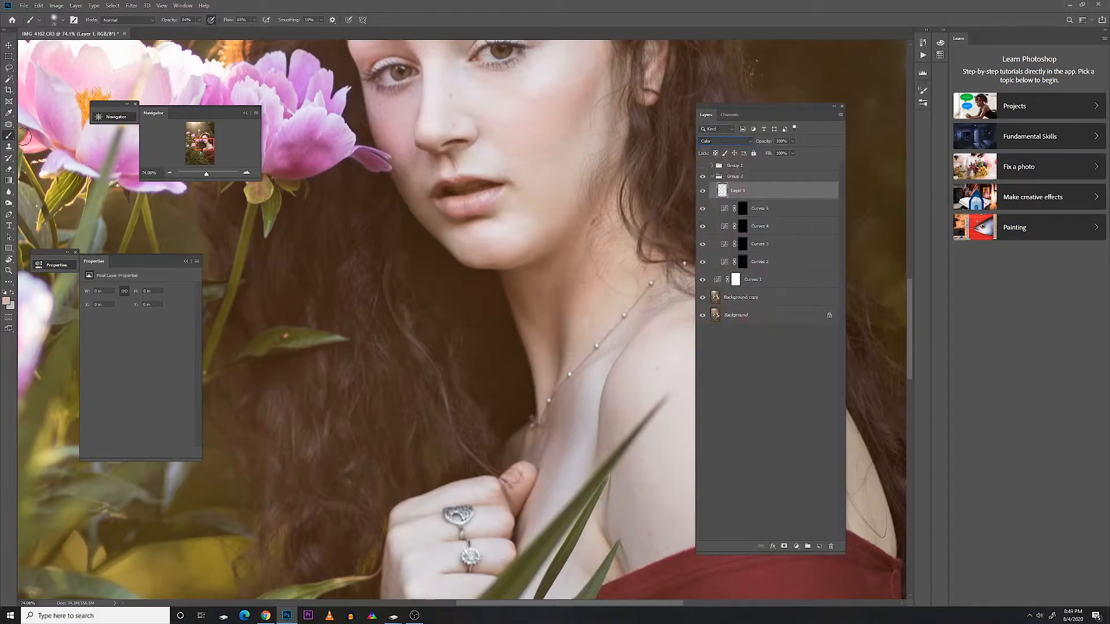
# Paint the sampled skin tone over the discolored chest area and lower the color layer's opacity
pyautogui.moveTo(213, 142); pyautogui.dragTo(212, 146)
pyautogui.moveTo(206, 174); pyautogui.dragTo(209, 146)
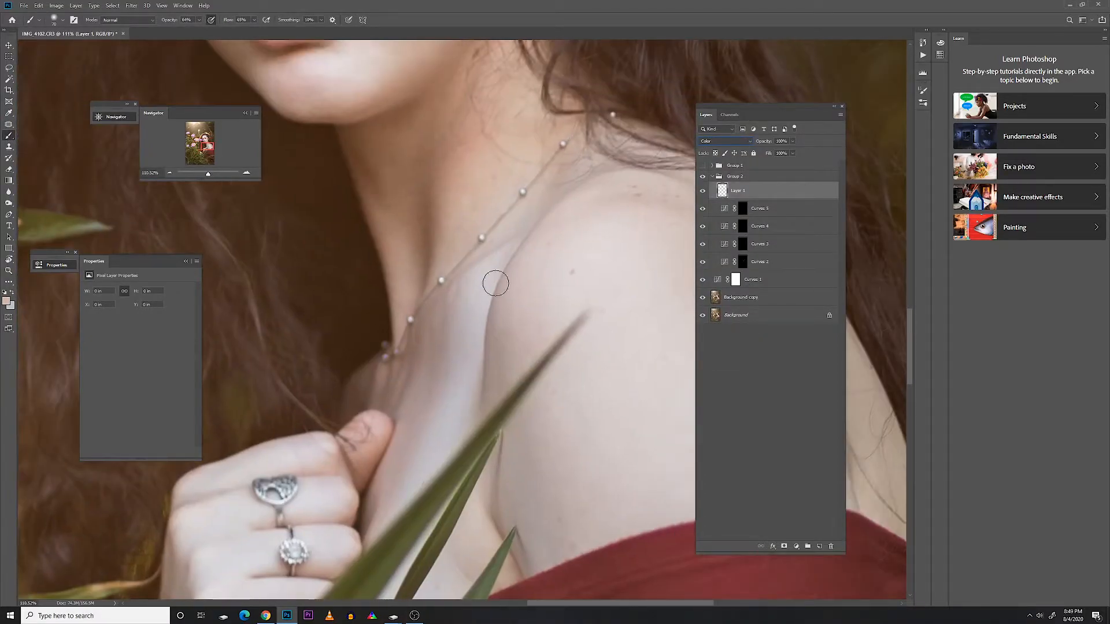
pyautogui.press(']')
pyautogui.press(']')
pyautogui.press(']')
pyautogui.moveTo(477, 289)
pyautogui.mouseDown()
pyautogui.moveTo(433, 441)
pyautogui.moveTo(500, 248)
pyautogui.moveTo(467, 318)
pyautogui.mouseUp()
pyautogui.press('[')
pyautogui.press('[')
pyautogui.moveTo(426, 466)
pyautogui.mouseDown()
pyautogui.moveTo(476, 296)
pyautogui.moveTo(447, 586)
pyautogui.mouseUp()
pyautogui.scroll(-3, 404, 470)
pyautogui.scroll(-1, 403, 470)
pyautogui.moveTo(420, 462)
pyautogui.mouseDown()
pyautogui.moveTo(408, 508)
pyautogui.moveTo(457, 433)
pyautogui.mouseUp()
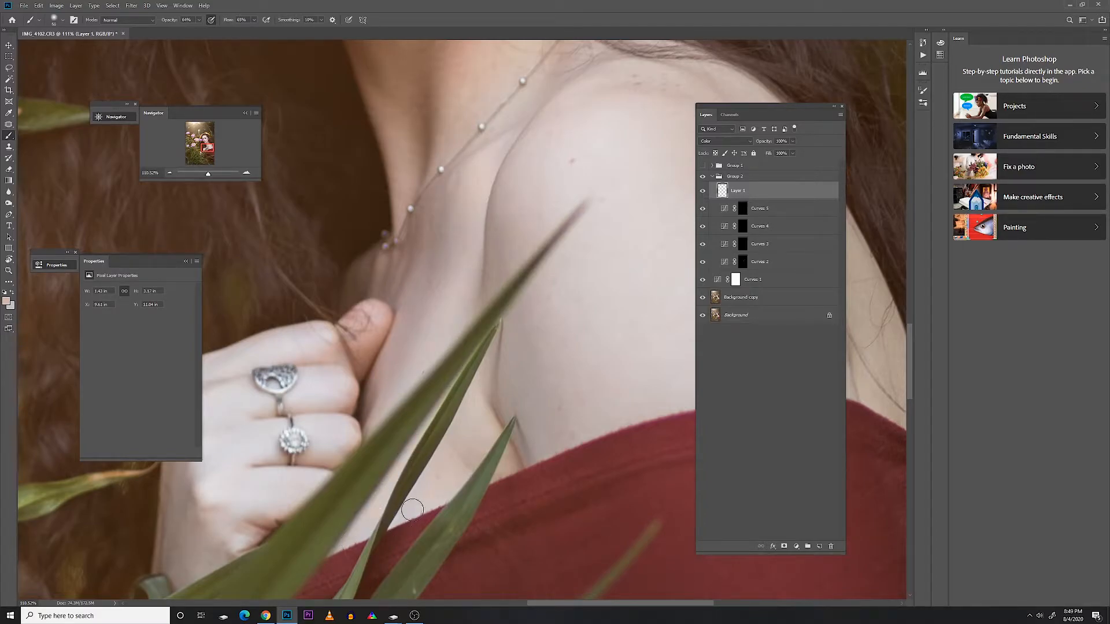
pyautogui.moveTo(793, 142); pyautogui.dragTo(785, 154)
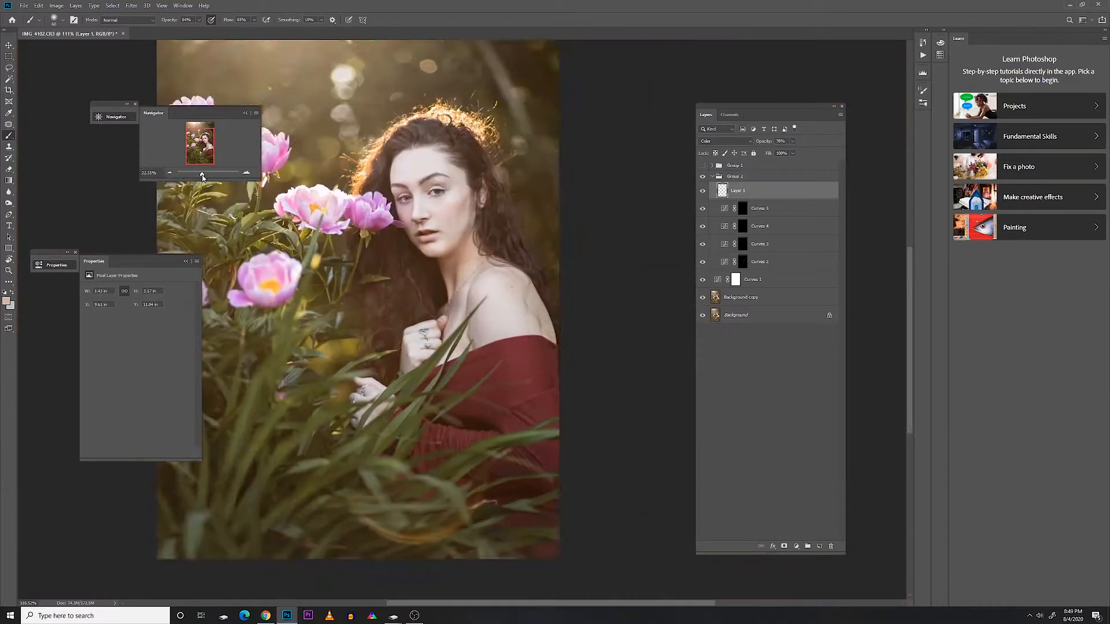
# Collapse the retouching group and delete the hidden black-and-white helper group
pyautogui.hotkey('ctrl', '0')
pyautogui.click(711, 177)
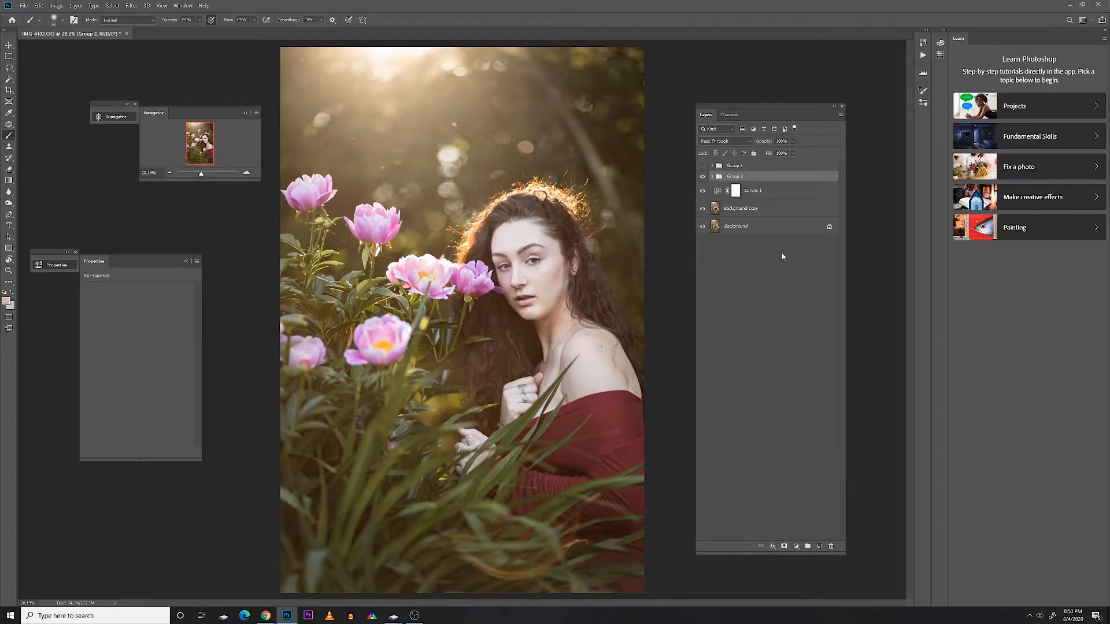
pyautogui.click(736, 166)
pyautogui.moveTo(727, 166); pyautogui.dragTo(831, 546)
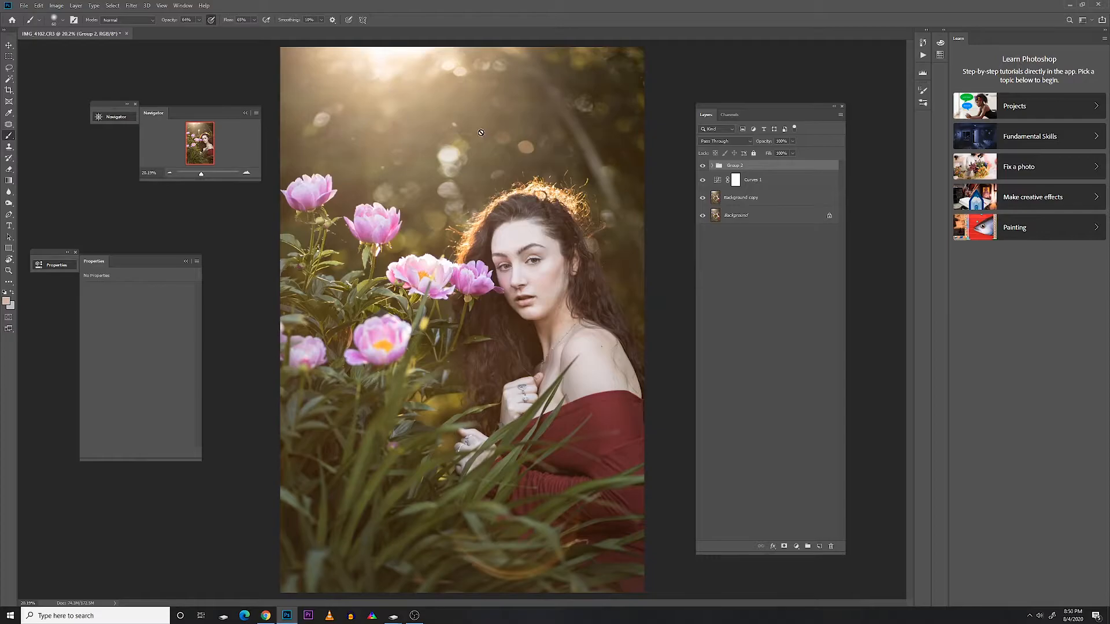
# Add a Curves layer with slightly lowered midtones above the retouching group and invert its mask to black
pyautogui.click(796, 548)
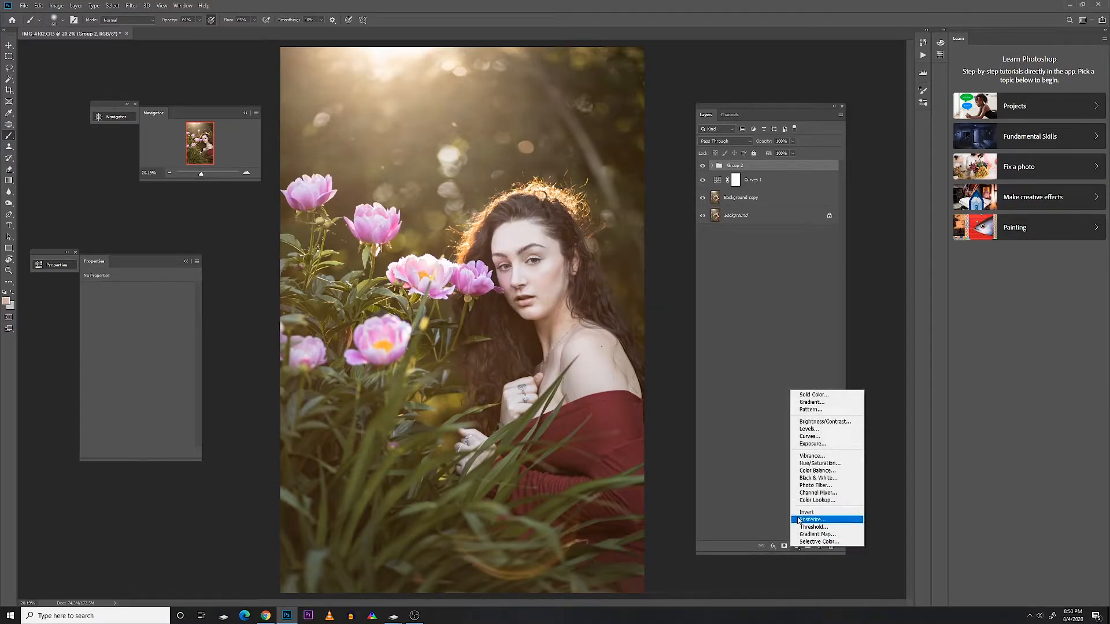
pyautogui.click(807, 436)
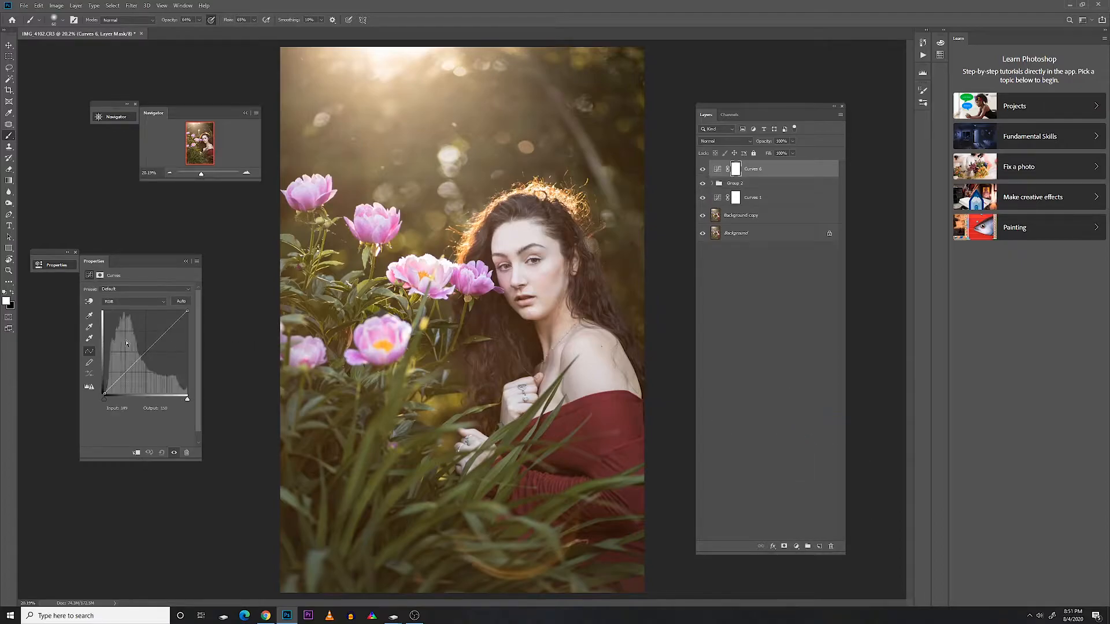
pyautogui.moveTo(147, 351); pyautogui.dragTo(149, 354)
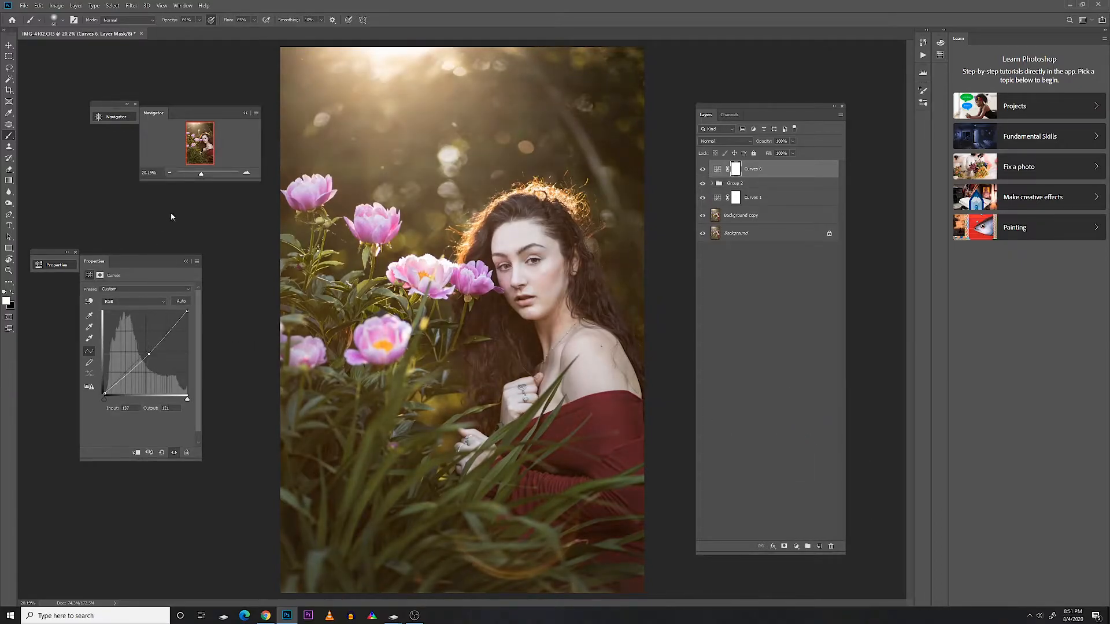
pyautogui.moveTo(199, 174); pyautogui.dragTo(201, 175)
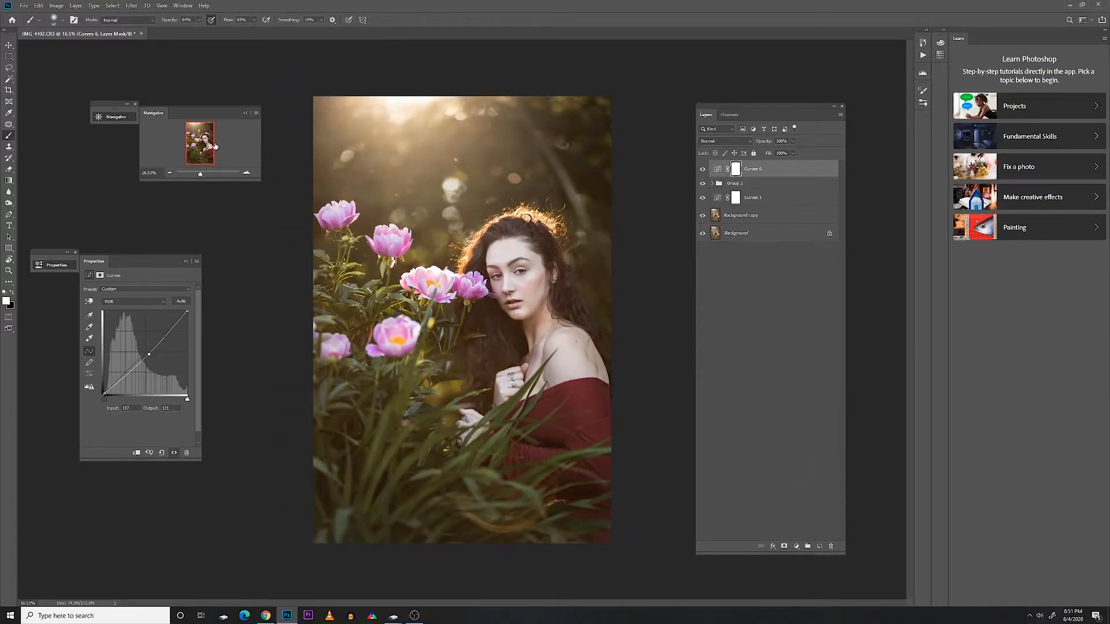
pyautogui.hotkey('ctrl', 'i')
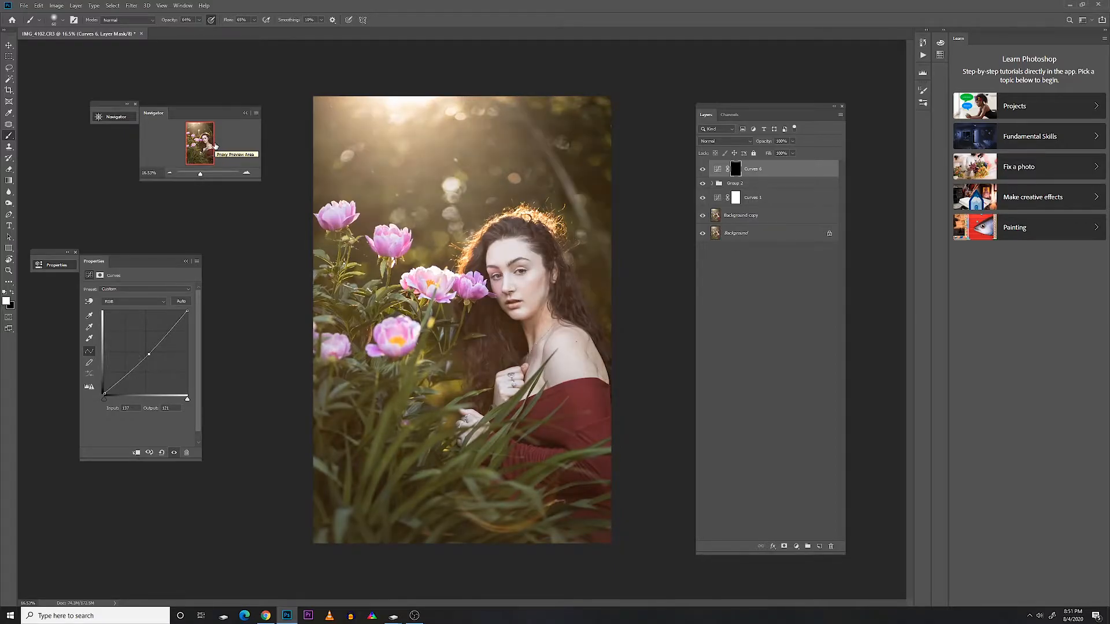
# Enlarge the brush and darken the photo's outer edges through the new Curves layer's mask
pyautogui.press(']')
pyautogui.press(']')
pyautogui.press(']')
pyautogui.press(']')
pyautogui.press(']')
pyautogui.press(']')
pyautogui.press(']')
pyautogui.press(']')
pyautogui.press(']')
pyautogui.press(']')
pyautogui.press(']')
pyautogui.press(']')
pyautogui.press(']')
pyautogui.press(']')
pyautogui.press(']')
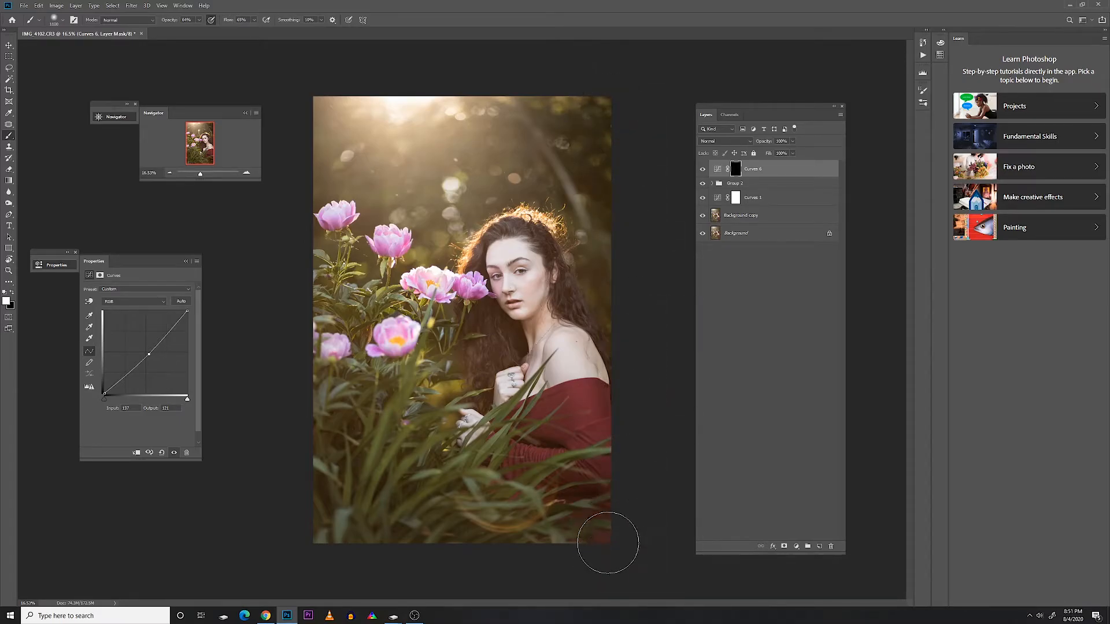
pyautogui.press(']')
pyautogui.press(']')
pyautogui.press(']')
# Add another Curves layer with slightly raised midtones on top and invert its mask to black
pyautogui.click(801, 547)
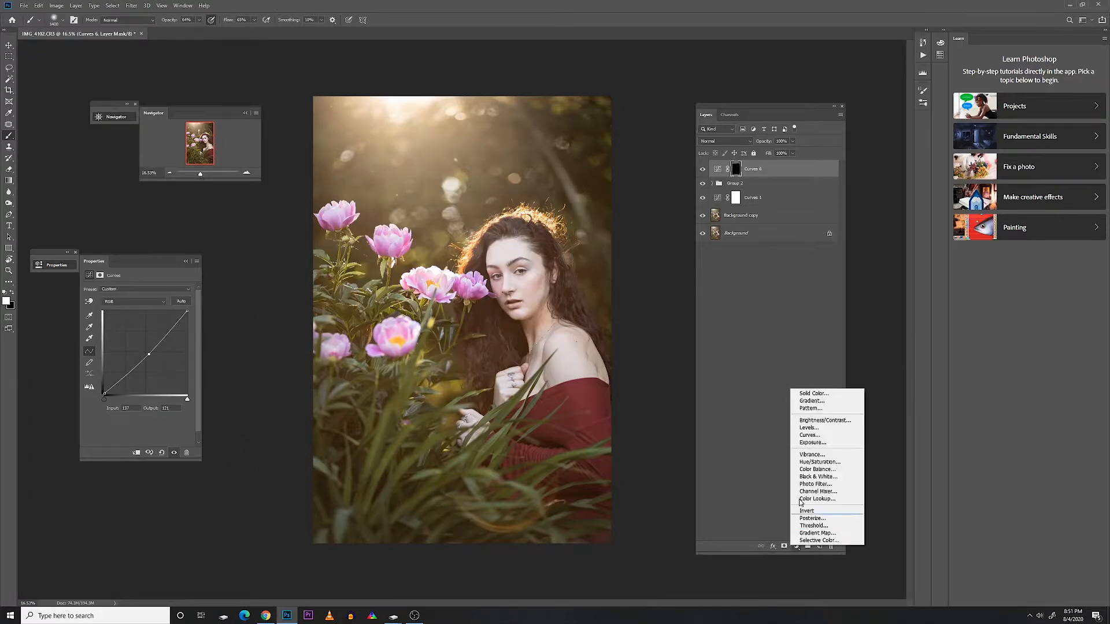
pyautogui.click(803, 428)
pyautogui.moveTo(148, 351); pyautogui.dragTo(147, 346)
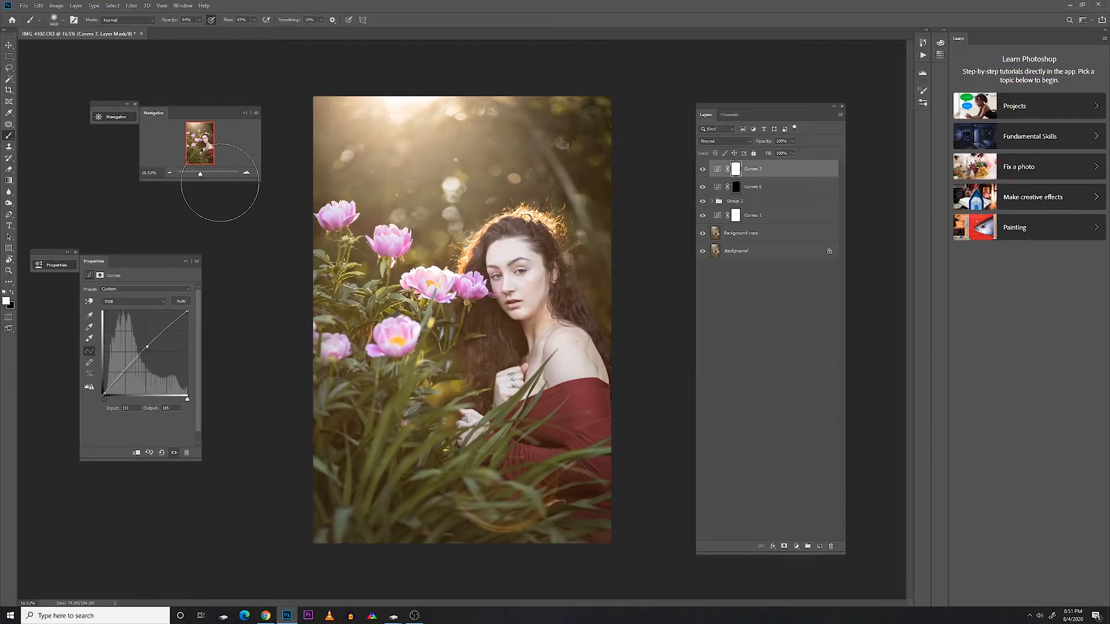
pyautogui.hotkey('ctrl', 'i')
# Brighten the highlights in the background, flowers and subject through the top Curves layer's mask, varying the brush size
pyautogui.press('[')
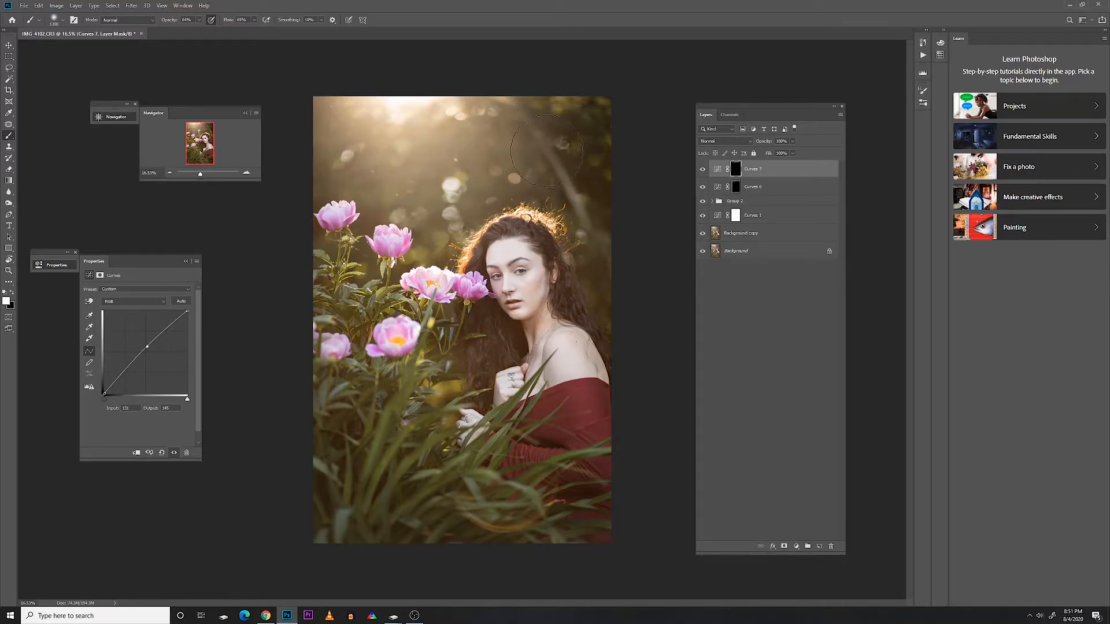
pyautogui.moveTo(580, 187)
pyautogui.mouseDown()
pyautogui.moveTo(470, 184)
pyautogui.moveTo(417, 246)
pyautogui.mouseUp()
pyautogui.press('[')
pyautogui.press('[')
pyautogui.press('[')
pyautogui.press('[')
pyautogui.press('[')
pyautogui.press('[')
pyautogui.press('[')
pyautogui.press('[')
pyautogui.press('[')
pyautogui.press(']')
pyautogui.press(']')
pyautogui.press(']')
pyautogui.press('[')
pyautogui.press('[')
pyautogui.press('[')
pyautogui.press('[')
pyautogui.press(']')
pyautogui.press(']')
pyautogui.press(']')
pyautogui.press(']')
pyautogui.press(']')
pyautogui.press(']')
pyautogui.press('[')
pyautogui.press('[')
pyautogui.press('[')
# Compare the photo with and without the brightening layer, and group the two topmost Curves layers
pyautogui.click(701, 172)
pyautogui.click(701, 172)
pyautogui.click(701, 172)
pyautogui.click(701, 172)
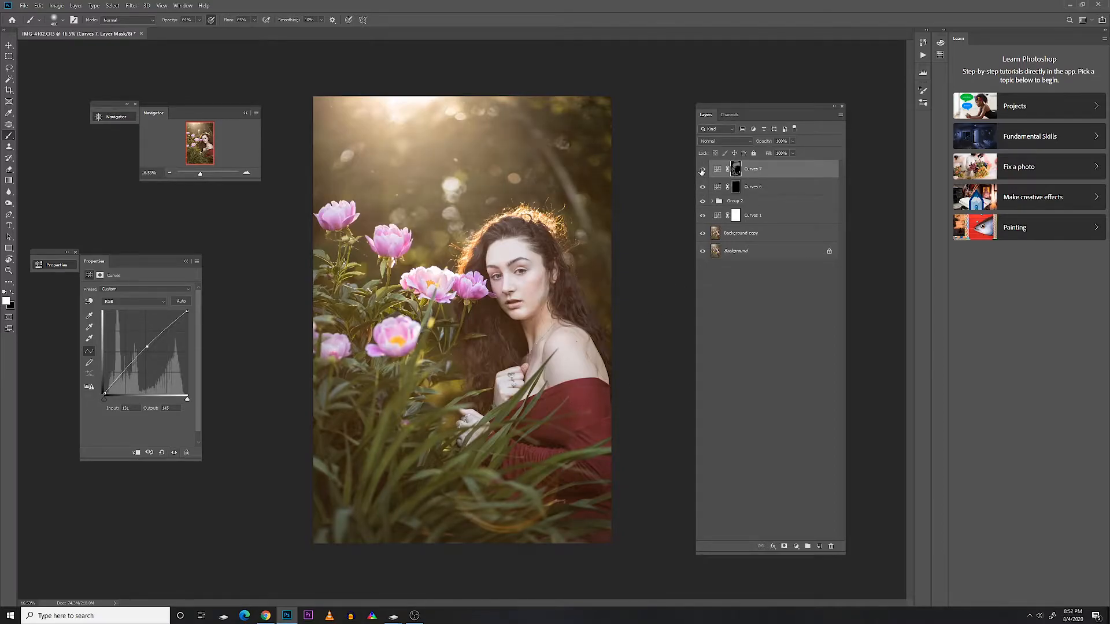
pyautogui.keyDown('shift'); pyautogui.click(761, 189); pyautogui.keyUp('shift')
pyautogui.click(807, 546)
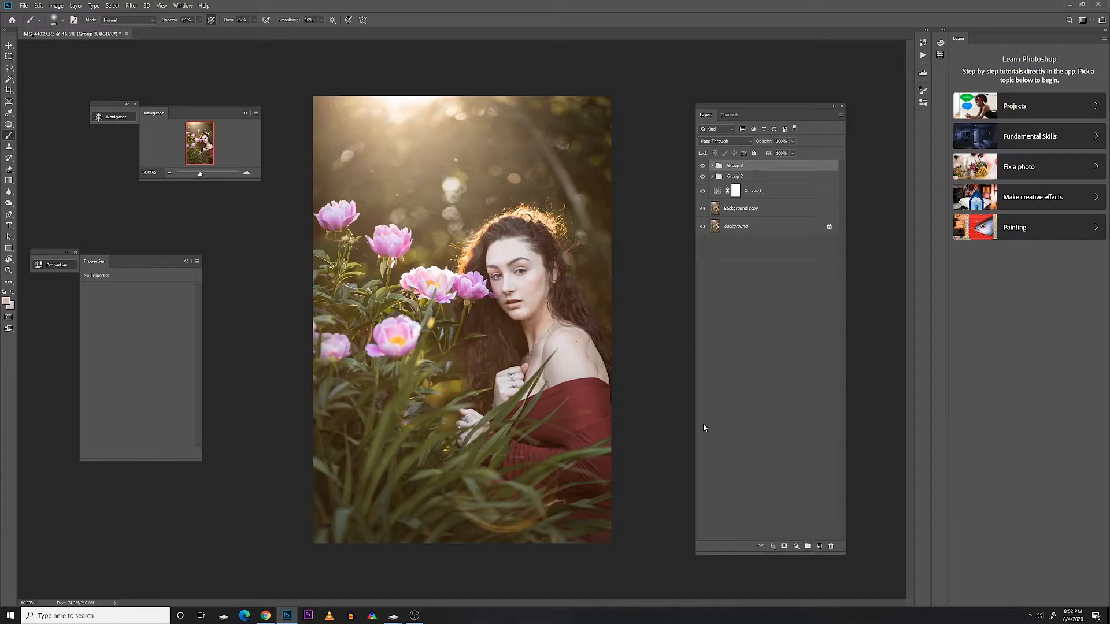
# Compare the photo with and without the topmost group of Curves layers
pyautogui.click(702, 168)
pyautogui.click(703, 168)
pyautogui.click(702, 167)
pyautogui.click(702, 168)
pyautogui.click(703, 167)
pyautogui.click(704, 168)
pyautogui.click(703, 169)
pyautogui.click(703, 168)
pyautogui.click(703, 168)
pyautogui.click(703, 168)
# Add a Selective Color layer and set the Reds to Cyan -16, Yellow +9 and Black +9
pyautogui.click(795, 546)
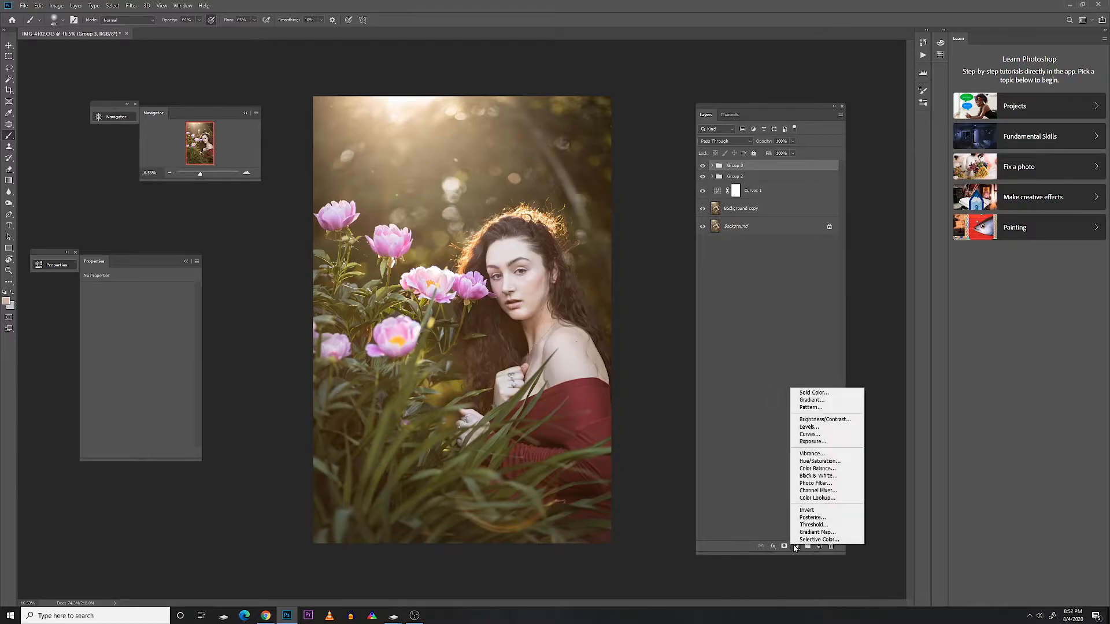
pyautogui.click(796, 543)
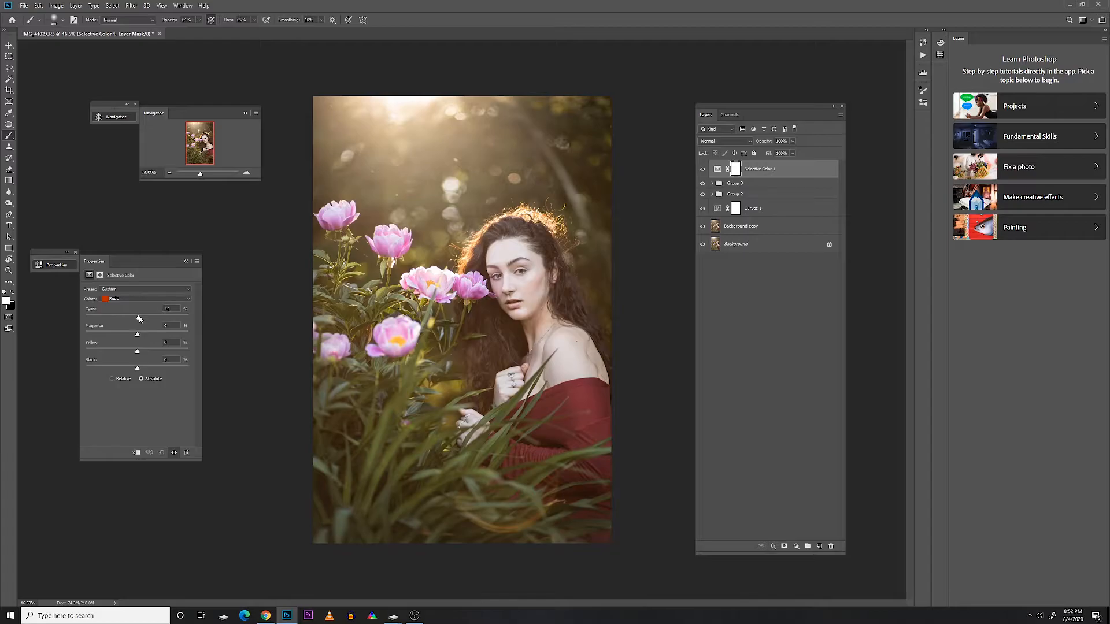
pyautogui.moveTo(139, 317); pyautogui.dragTo(132, 320)
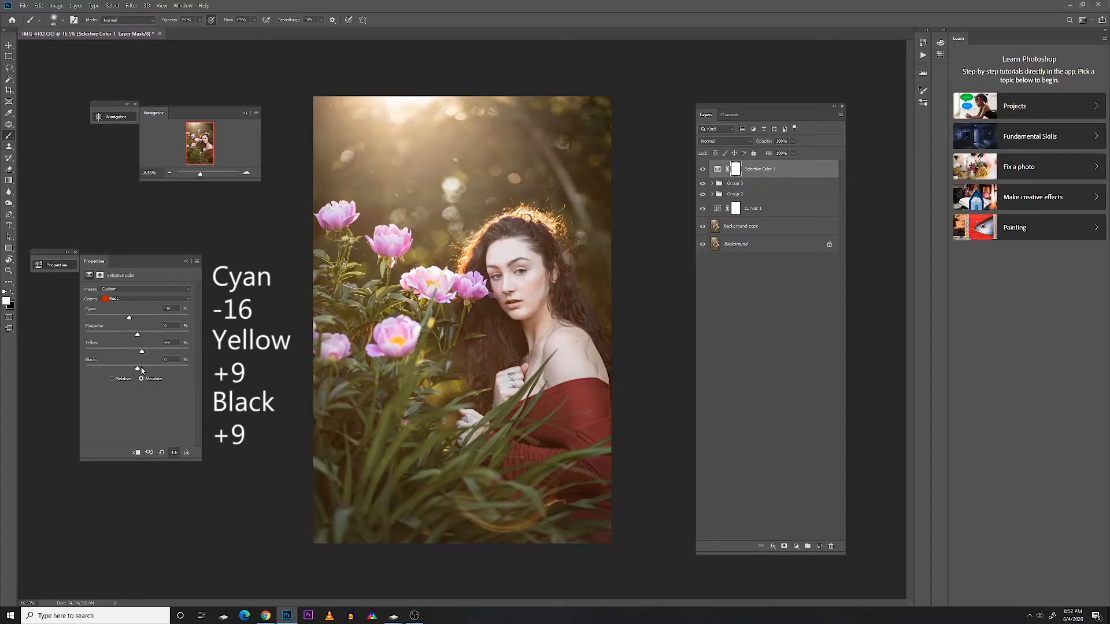
pyautogui.moveTo(139, 371); pyautogui.dragTo(143, 372)
# Invert the Selective Color mask to black and paint the correction onto the woman's face with an enlarged brush
pyautogui.moveTo(200, 174); pyautogui.dragTo(202, 173)
pyautogui.click(736, 169)
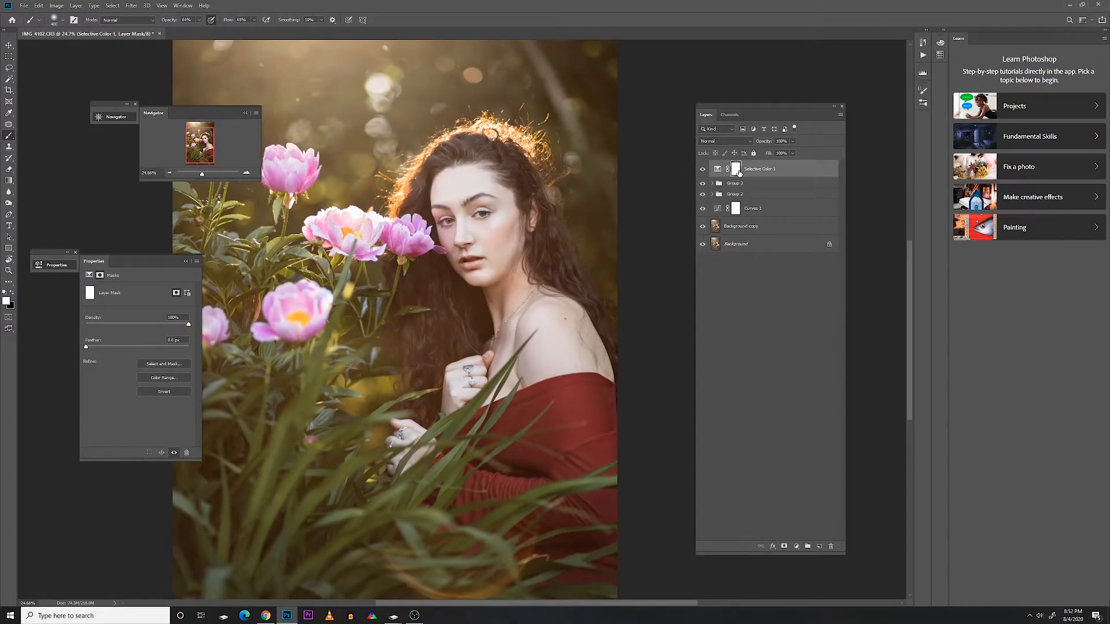
pyautogui.hotkey('ctrl', 'i')
pyautogui.press(']')
pyautogui.press(']')
pyautogui.press(']')
pyautogui.press(']')
pyautogui.press(']')
pyautogui.press(']')
pyautogui.moveTo(468, 197)
pyautogui.mouseDown()
pyautogui.moveTo(456, 220)
pyautogui.moveTo(497, 190)
pyautogui.mouseUp()
# Paint the skin correction onto the shoulder, arm and hands through the mask with a smaller brush
pyautogui.press('[')
pyautogui.press('[')
pyautogui.press('[')
pyautogui.press('[')
pyautogui.moveTo(562, 340)
pyautogui.mouseDown()
pyautogui.moveTo(508, 335)
pyautogui.moveTo(465, 367)
pyautogui.mouseUp()
# Compare the skin tones up close with and without the Selective Color layer
pyautogui.scroll(3, 201, 155)
pyautogui.moveTo(201, 155)
pyautogui.mouseDown()
pyautogui.moveTo(215, 161)
pyautogui.moveTo(203, 174)
pyautogui.mouseUp()
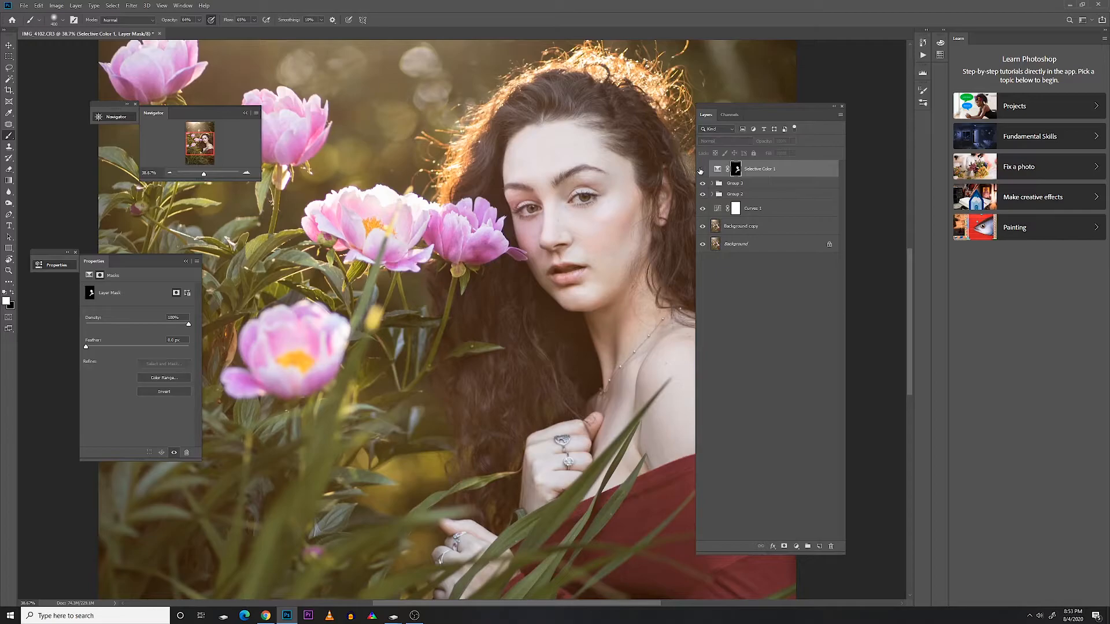
pyautogui.moveTo(204, 173); pyautogui.dragTo(206, 173)
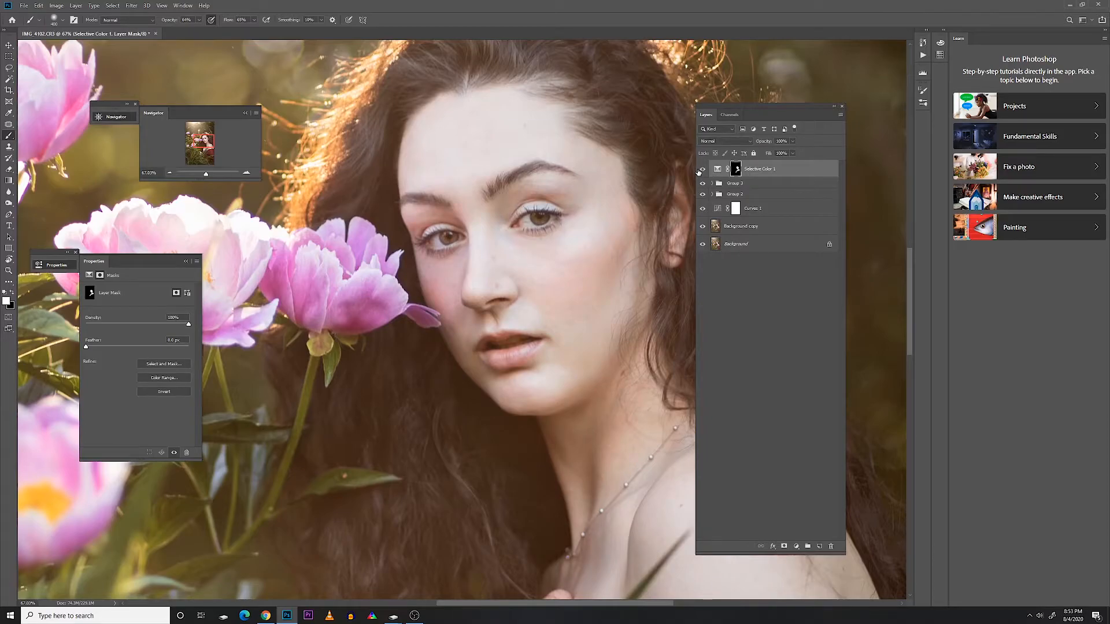
pyautogui.click(699, 170)
pyautogui.click(699, 170)
pyautogui.moveTo(209, 175); pyautogui.dragTo(201, 178)
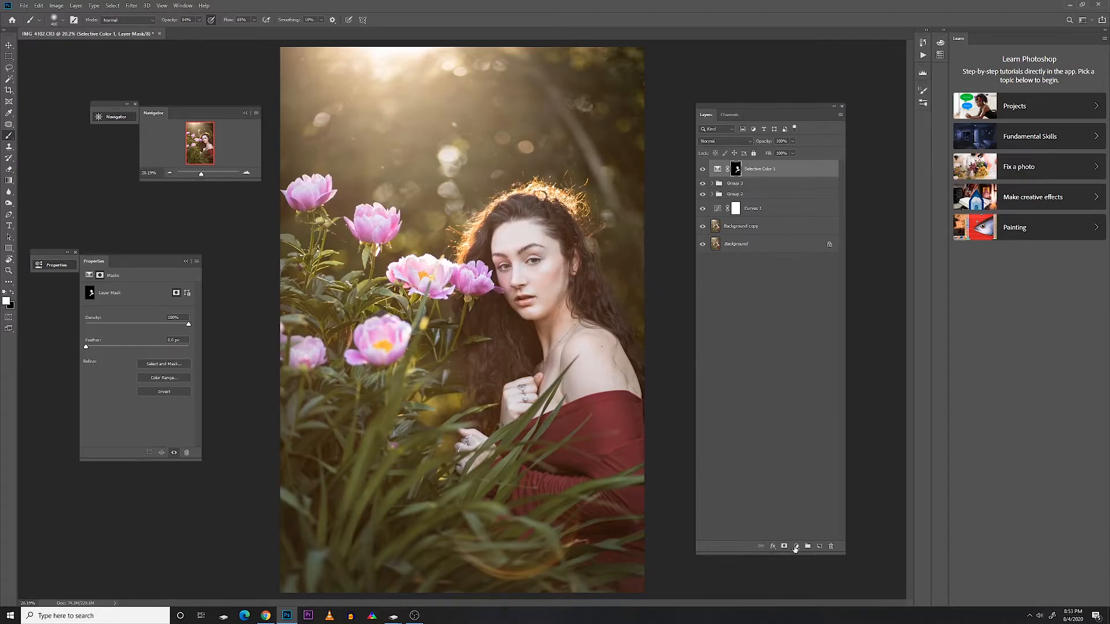
# Add a second Selective Color layer and set the Reds to Cyan -16 and Black +12
pyautogui.click(795, 547)
pyautogui.click(799, 544)
pyautogui.moveTo(136, 319); pyautogui.dragTo(129, 319)
pyautogui.moveTo(137, 368); pyautogui.dragTo(148, 370)
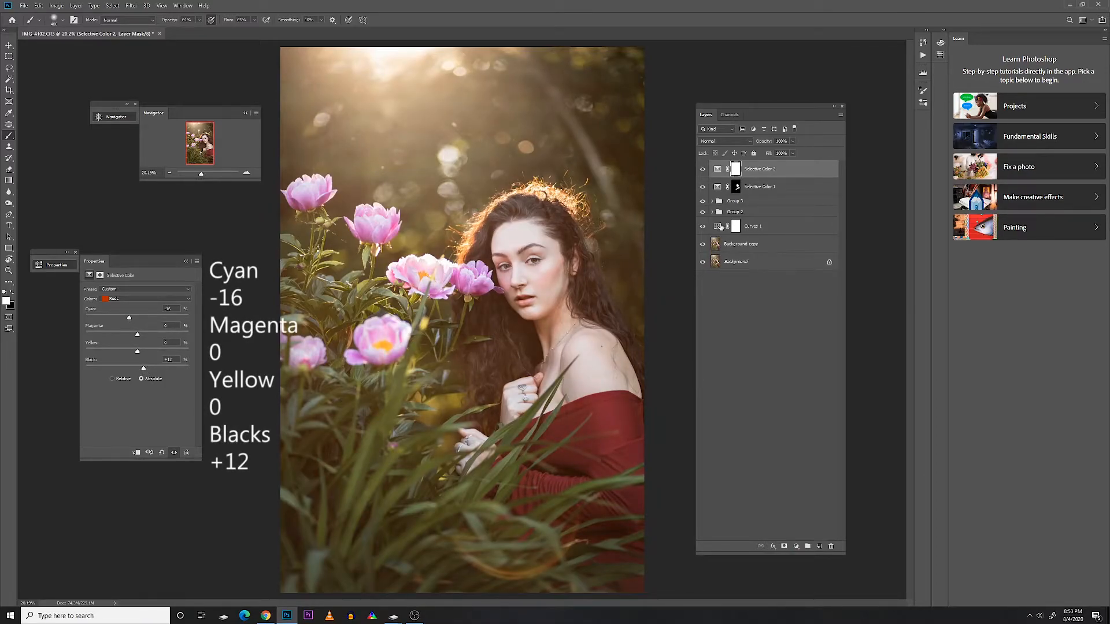
# Invert the second Selective Color mask to black and paint the correction onto the red dress, varying the brush size
pyautogui.hotkey('ctrl', 'i')
pyautogui.press(']')
pyautogui.press(']')
pyautogui.press(']')
pyautogui.press(']')
pyautogui.press(']')
pyautogui.press(']')
pyautogui.press(']')
pyautogui.moveTo(606, 440); pyautogui.dragTo(590, 445)
pyautogui.press('[')
pyautogui.press('[')
pyautogui.press('[')
pyautogui.press('[')
pyautogui.press('[')
pyautogui.press('[')
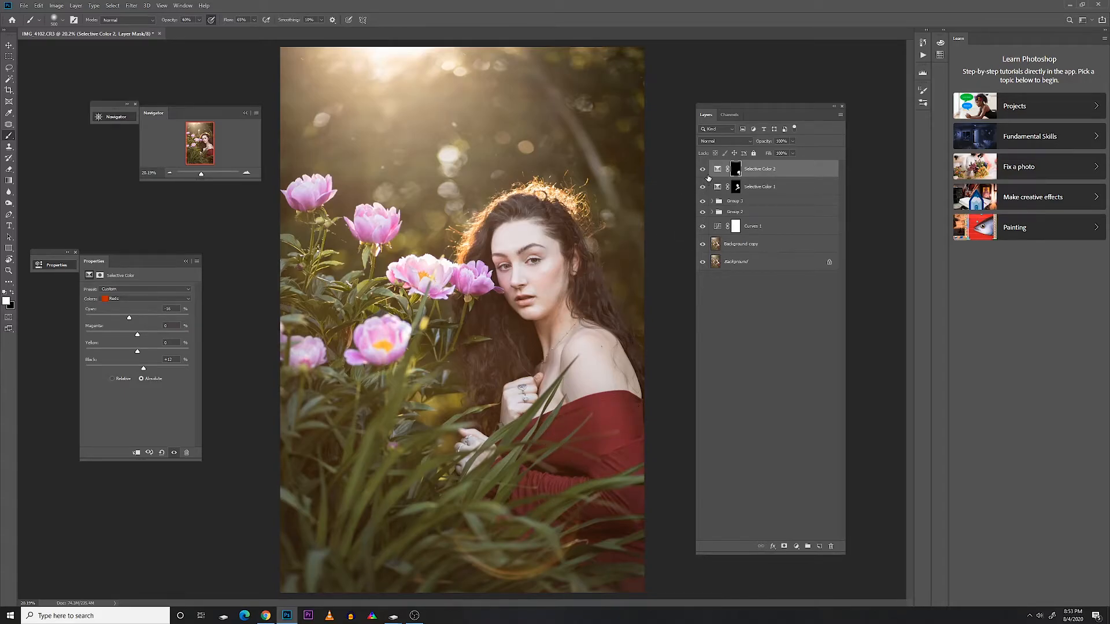
# Compare the dress with and without the second Selective Color layer
pyautogui.click(704, 171)
pyautogui.click(704, 171)
pyautogui.click(705, 171)
pyautogui.click(705, 171)
pyautogui.click(705, 171)
pyautogui.click(705, 172)
# Add a Color Balance layer and shift the midtones to Cyan -4, Green +17 and Blue +8
pyautogui.click(795, 546)
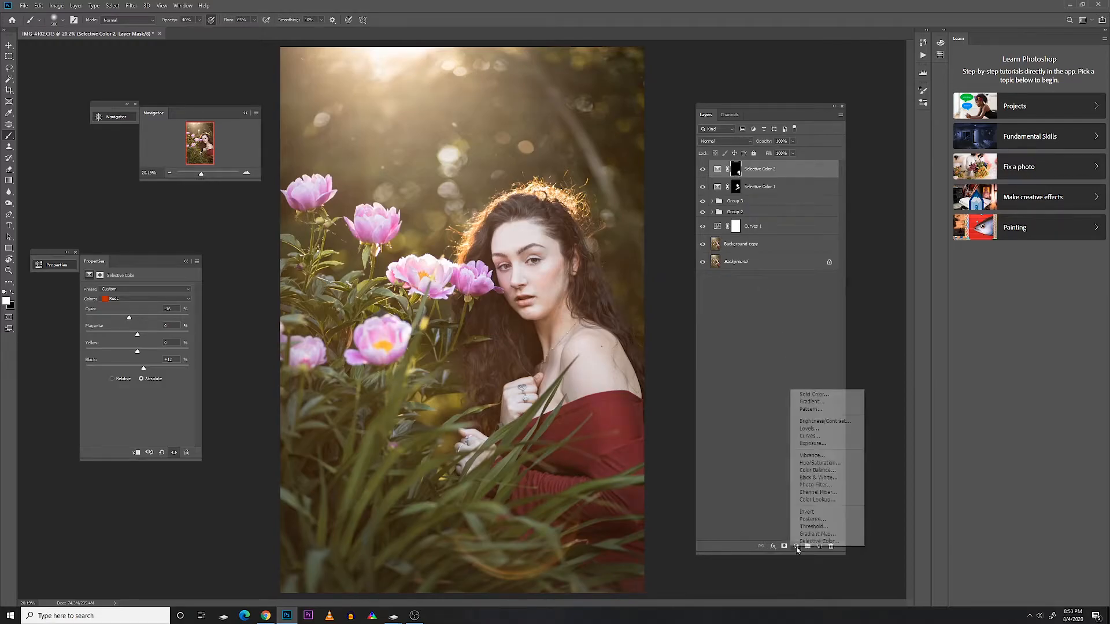
pyautogui.click(812, 471)
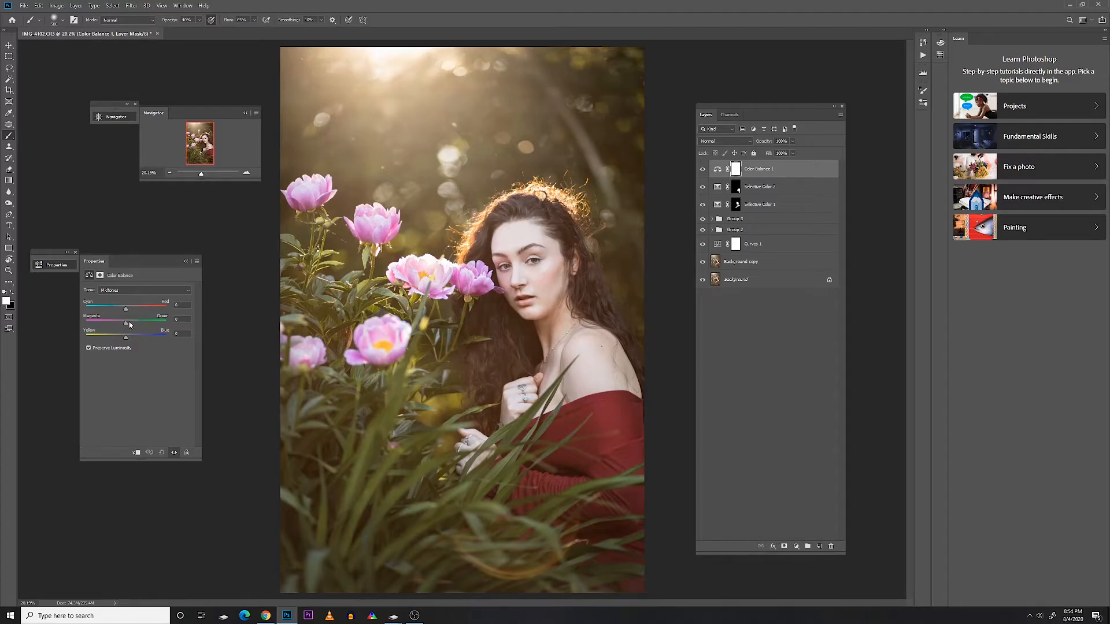
pyautogui.moveTo(128, 325); pyautogui.dragTo(133, 324)
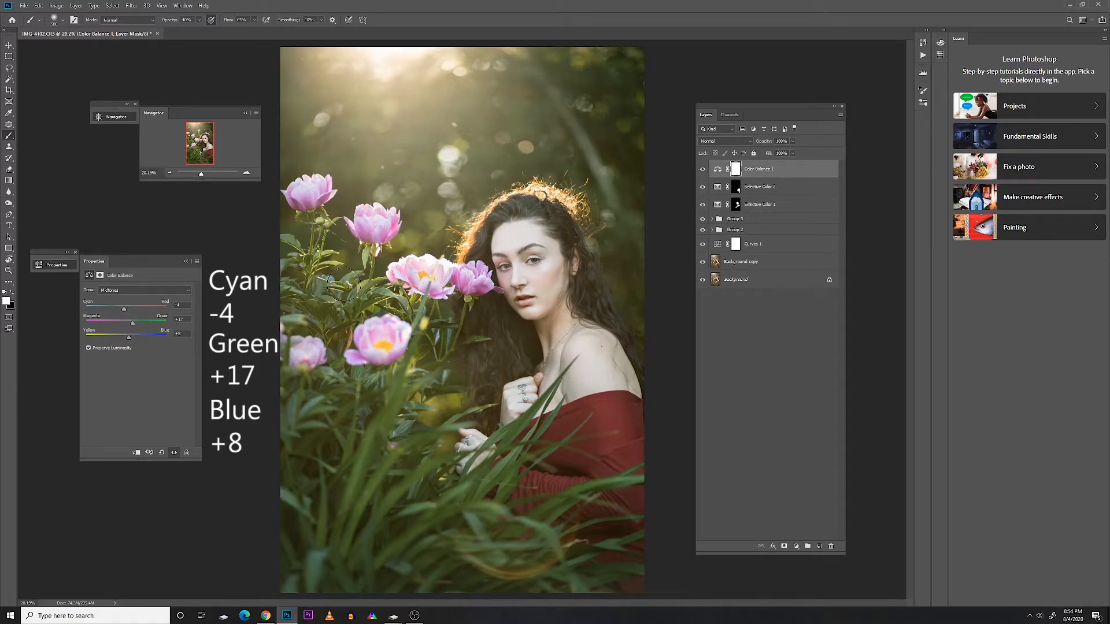
# Invert the Color Balance mask to black and paint the tint over the grass in the foreground with a large brush
pyautogui.hotkey('ctrl', 'i')
pyautogui.press(']')
pyautogui.press(']')
pyautogui.press(']')
pyautogui.press(']')
pyautogui.press(']')
pyautogui.press(']')
pyautogui.press(']')
pyautogui.press(']')
pyautogui.press(']')
pyautogui.press(']')
pyautogui.press(']')
pyautogui.press(']')
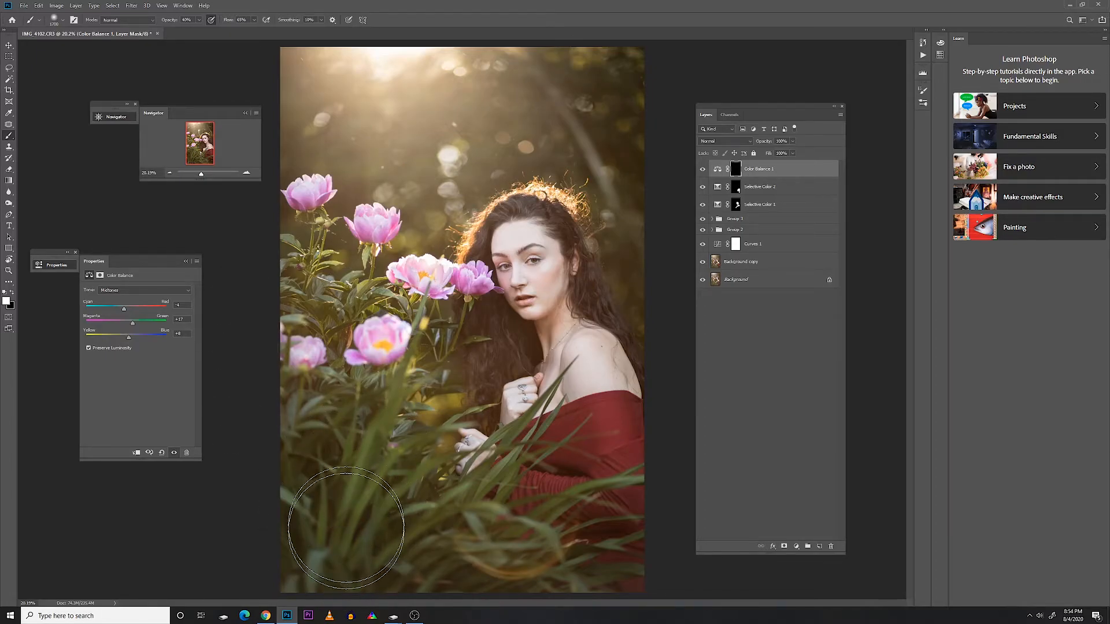
pyautogui.press('[')
pyautogui.press('[')
pyautogui.press('[')
pyautogui.press('[')
pyautogui.press('[')
pyautogui.press('[')
pyautogui.press('[')
pyautogui.press('[')
pyautogui.press('[')
pyautogui.press('[')
pyautogui.press('[')
pyautogui.press('[')
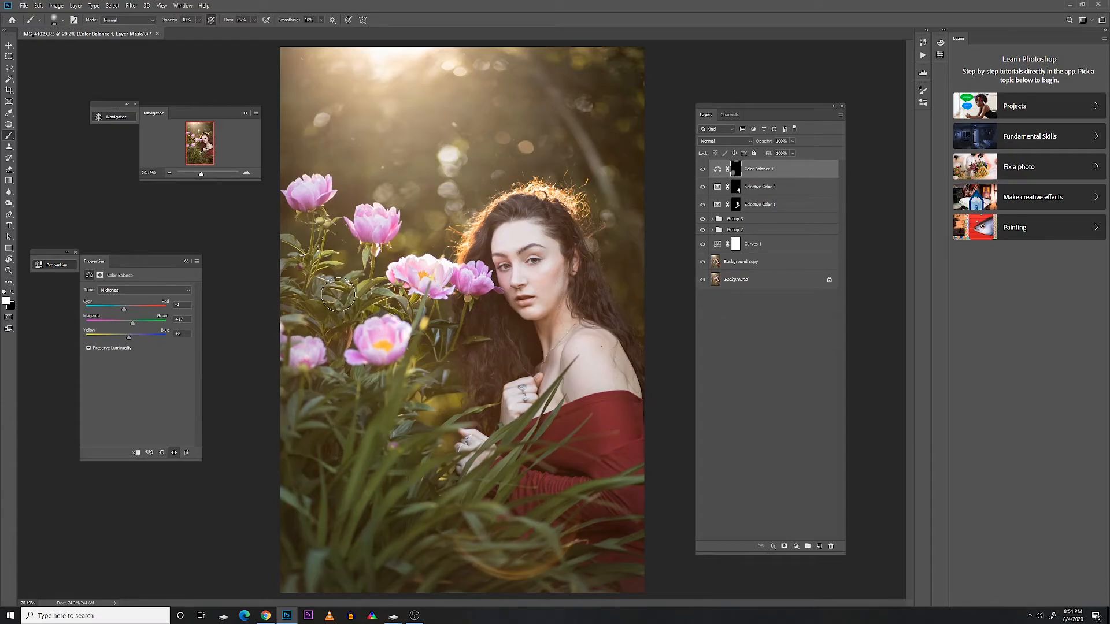
# Paint the remaining leaves around the flowers and the woman into the Color Balance mask, varying the brush size
pyautogui.press('[')
pyautogui.press('[')
pyautogui.press('[')
pyautogui.press('[')
pyautogui.press('[')
pyautogui.press('[')
pyautogui.press('[')
pyautogui.press('[')
pyautogui.press(']')
pyautogui.press(']')
pyautogui.press(']')
pyautogui.press(']')
pyautogui.press(']')
pyautogui.press('[')
pyautogui.press('[')
pyautogui.press('[')
pyautogui.press('[')
pyautogui.press('[')
pyautogui.press('[')
pyautogui.press('[')
pyautogui.press('[')
pyautogui.press('[')
pyautogui.press('[')
pyautogui.press('[')
pyautogui.press('[')
pyautogui.press('[')
pyautogui.press(']')
pyautogui.press(']')
pyautogui.press(']')
pyautogui.press(']')
pyautogui.press(']')
pyautogui.press(']')
pyautogui.press(']')
pyautogui.press(']')
pyautogui.press(']')
pyautogui.press(']')
pyautogui.press(']')
pyautogui.press('[')
pyautogui.press('[')
pyautogui.press('[')
pyautogui.press('[')
pyautogui.press(']')
pyautogui.press(']')
pyautogui.press(']')
pyautogui.press(']')
pyautogui.press(']')
pyautogui.press(']')
pyautogui.press(']')
pyautogui.press(']')
pyautogui.press(']')
pyautogui.press(']')
pyautogui.press(']')
# Compare the foliage with and without the Color Balance layer
pyautogui.click(703, 170)
pyautogui.click(703, 170)
pyautogui.click(703, 170)
pyautogui.click(703, 170)
pyautogui.click(704, 169)
pyautogui.click(703, 170)
pyautogui.click(704, 170)
pyautogui.click(703, 170)
pyautogui.click(703, 170)
pyautogui.click(703, 170)
# Add a third Selective Color layer and set the Greens to Cyan +89, Magenta -58, Yellow -7 and Black +20
pyautogui.click(796, 546)
pyautogui.click(799, 545)
pyautogui.click(109, 298)
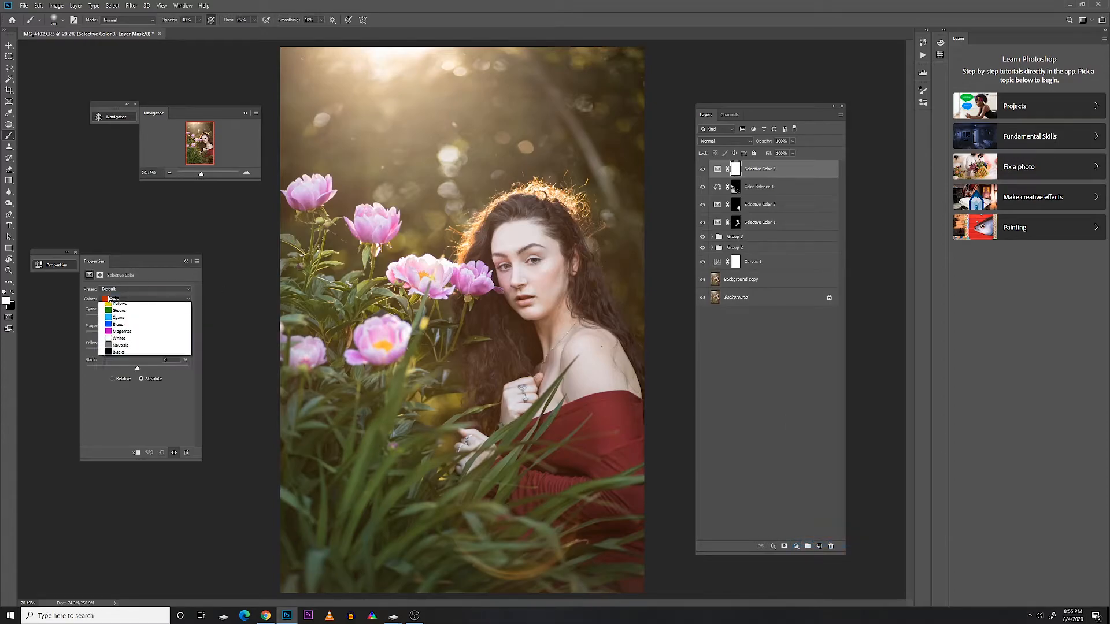
pyautogui.click(119, 305)
pyautogui.moveTo(139, 316); pyautogui.dragTo(148, 369)
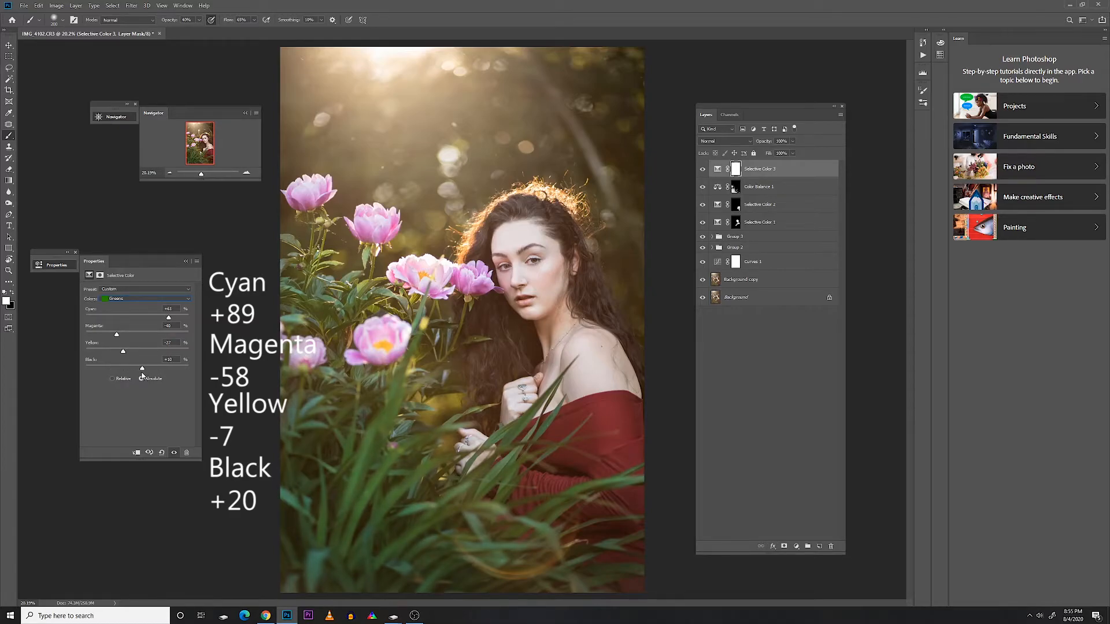
pyautogui.moveTo(141, 372); pyautogui.dragTo(148, 372)
pyautogui.moveTo(170, 319); pyautogui.dragTo(183, 319)
pyautogui.moveTo(117, 335)
pyautogui.mouseDown()
pyautogui.moveTo(93, 337)
pyautogui.moveTo(114, 343)
pyautogui.moveTo(104, 350)
pyautogui.moveTo(133, 350)
pyautogui.mouseUp()
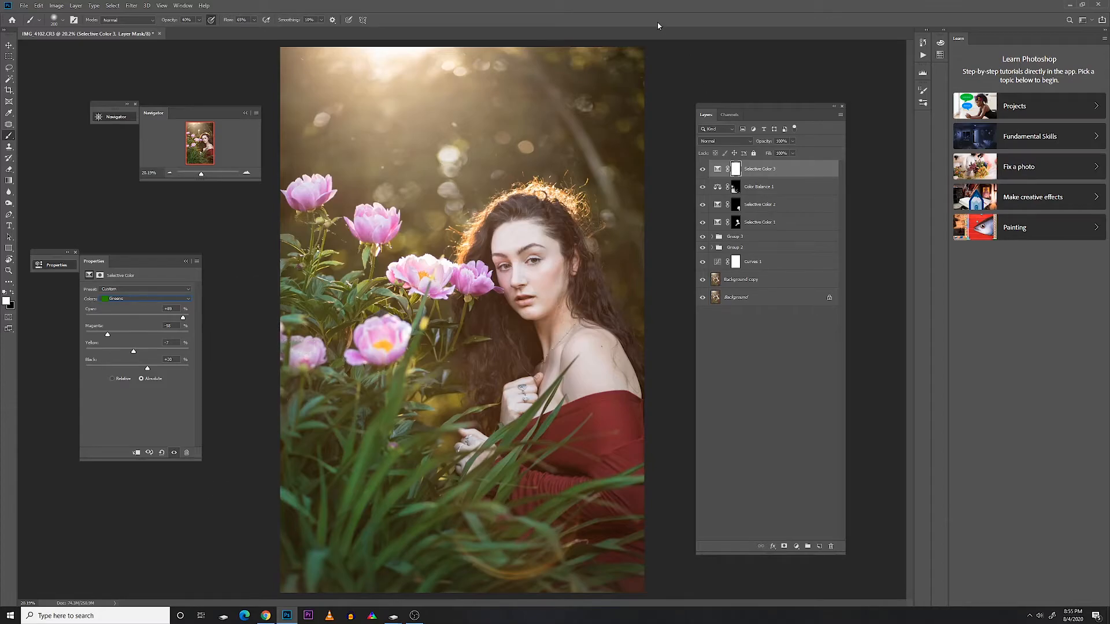
# Invert the third Selective Color layer's mask to black and paint the green shift over the leaves and grass, varying the brush size
pyautogui.hotkey('ctrl', 'i')
pyautogui.click(735, 169)
pyautogui.press(']')
pyautogui.press(']')
pyautogui.press(']')
pyautogui.press(']')
pyautogui.press(']')
pyautogui.press(']')
pyautogui.press(']')
pyautogui.press(']')
pyautogui.moveTo(354, 306); pyautogui.dragTo(358, 346)
pyautogui.moveTo(405, 384)
pyautogui.mouseDown()
pyautogui.moveTo(366, 508)
pyautogui.moveTo(297, 448)
pyautogui.moveTo(310, 429)
pyautogui.mouseUp()
pyautogui.press(']')
pyautogui.press('[')
pyautogui.press('[')
pyautogui.press('[')
pyautogui.press('[')
pyautogui.press('[')
pyautogui.press('[')
pyautogui.press('[')
pyautogui.press('[')
pyautogui.press('[')
pyautogui.press('[')
pyautogui.press('[')
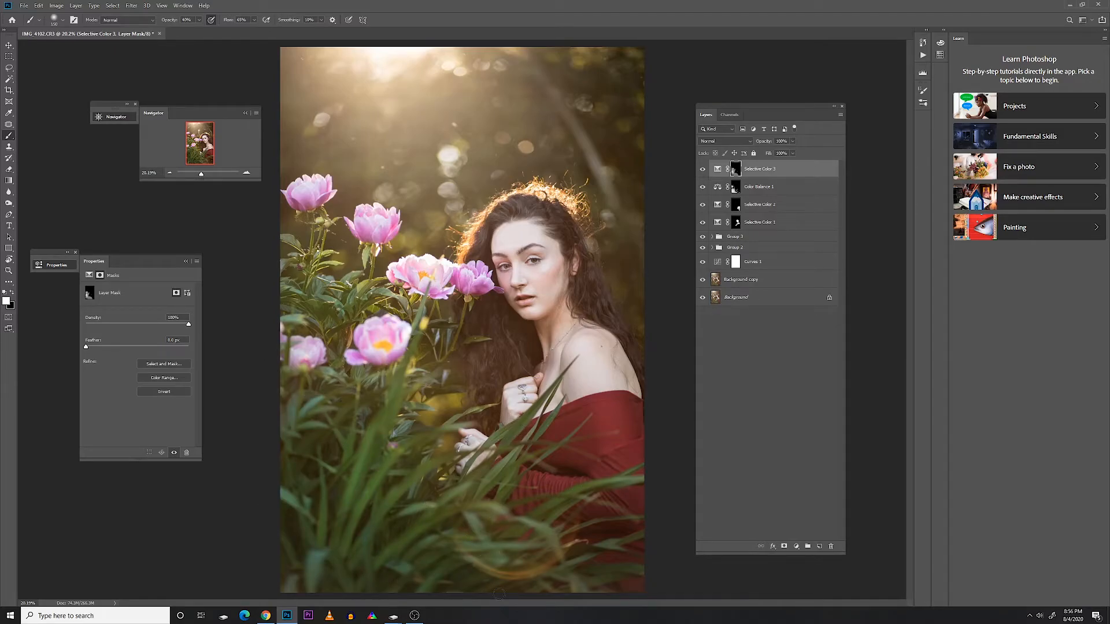
pyautogui.press(']')
# Fine-tune the Color Balance layer's Magenta–Green balance and set the third Selective Color layer's Greens to Cyan +89, Magenta -59, Yellow +28, Black -6
pyautogui.scroll(-1, 319, 312)
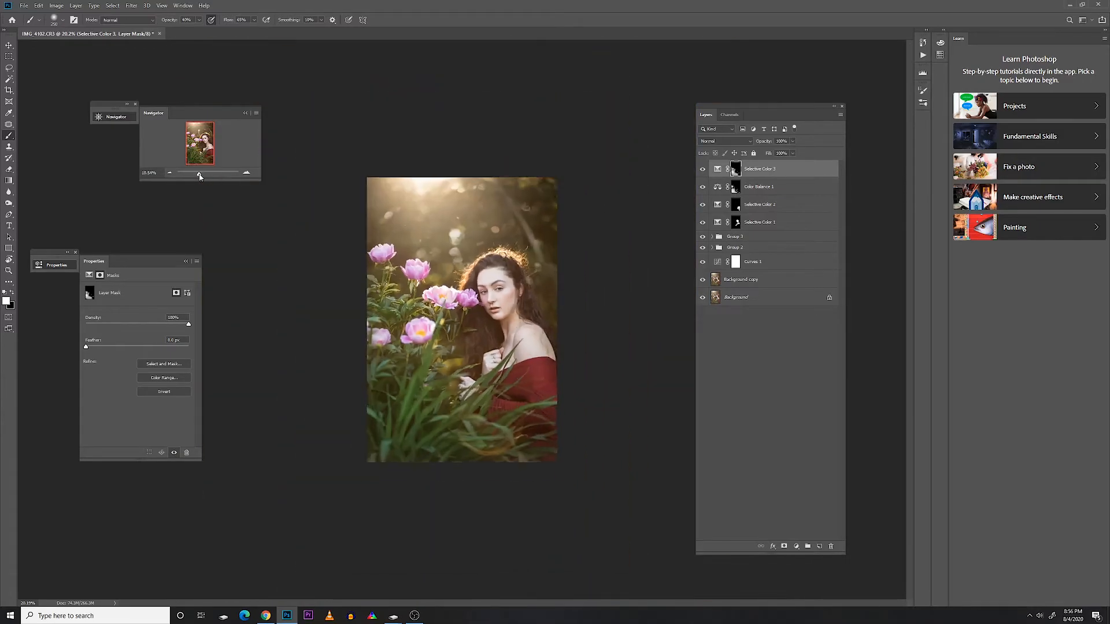
pyautogui.click(780, 187)
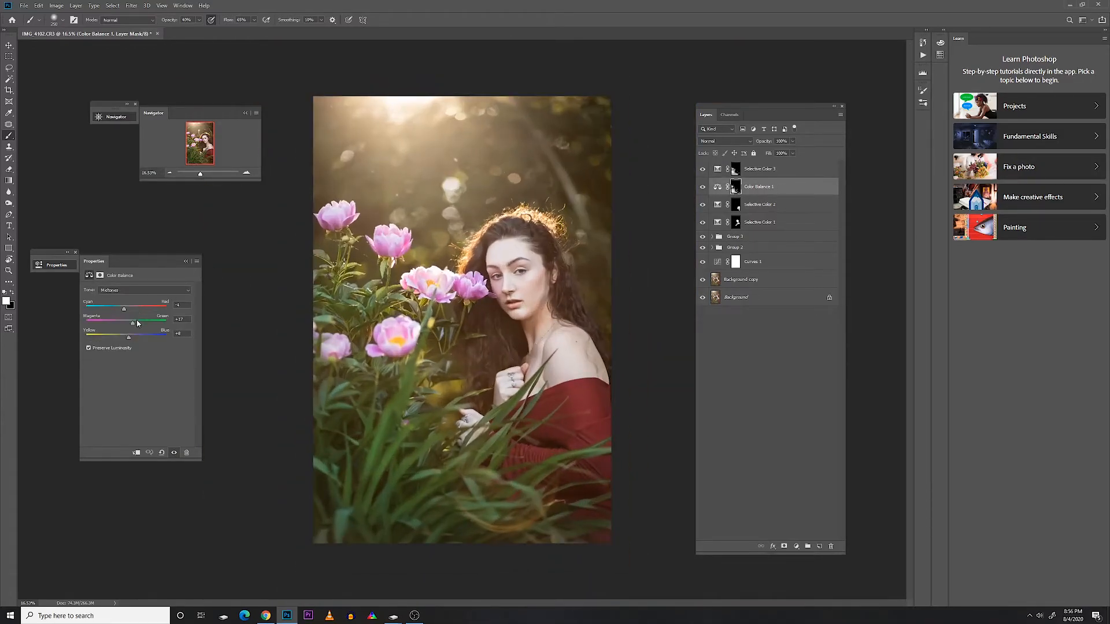
pyautogui.moveTo(136, 323); pyautogui.dragTo(136, 323)
pyautogui.click(11, 294)
pyautogui.click(758, 168)
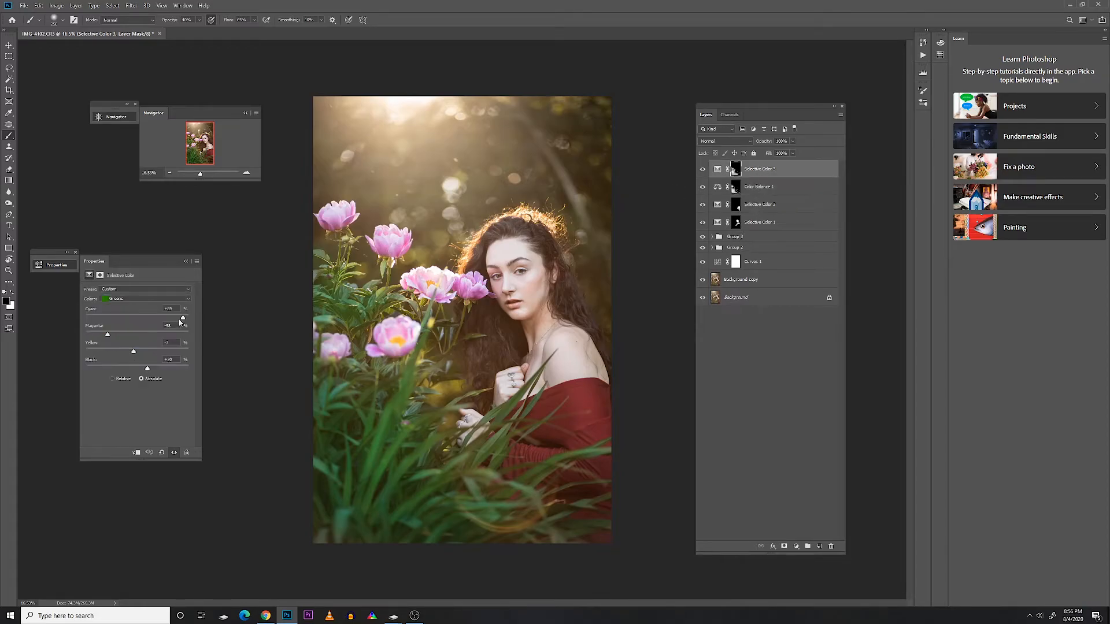
pyautogui.moveTo(135, 348); pyautogui.dragTo(144, 350)
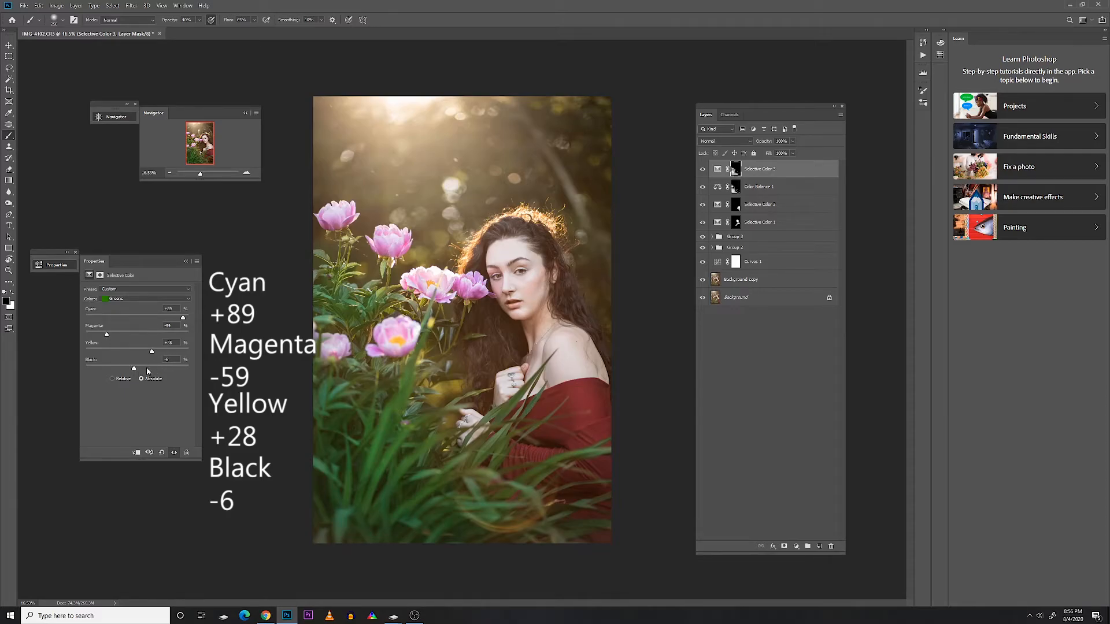
# Duplicate the original Background layer and move the duplicate to the top of the layer stack
pyautogui.keyDown('ctrl'); pyautogui.click(778, 185); pyautogui.keyUp('ctrl')
pyautogui.click(763, 410)
pyautogui.click(745, 298)
pyautogui.moveTo(816, 539); pyautogui.dragTo(819, 546)
pyautogui.moveTo(749, 297); pyautogui.dragTo(760, 166)
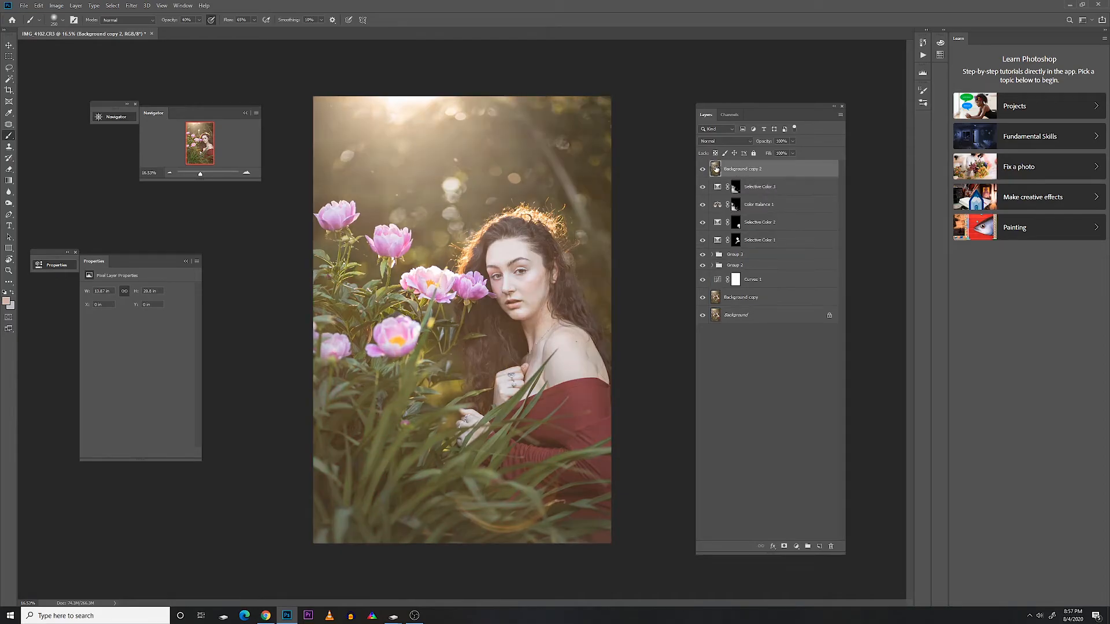
# Compare the edit with the original using the topmost background duplicate, and leave that duplicate hidden
pyautogui.click(700, 169)
pyautogui.click(700, 169)
pyautogui.click(701, 170)
pyautogui.click(700, 169)
pyautogui.click(700, 170)
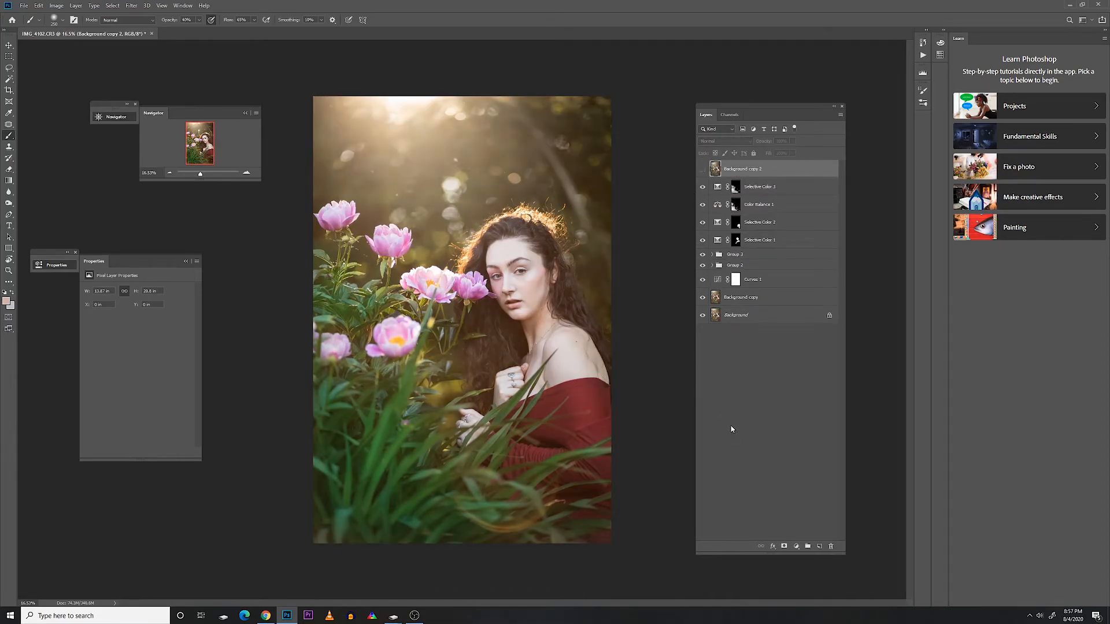
# Add a Selective Color layer above Selective Color 3 and slightly lower the Cyan and Yellow in its Magentas
pyautogui.click(760, 189)
pyautogui.click(794, 551)
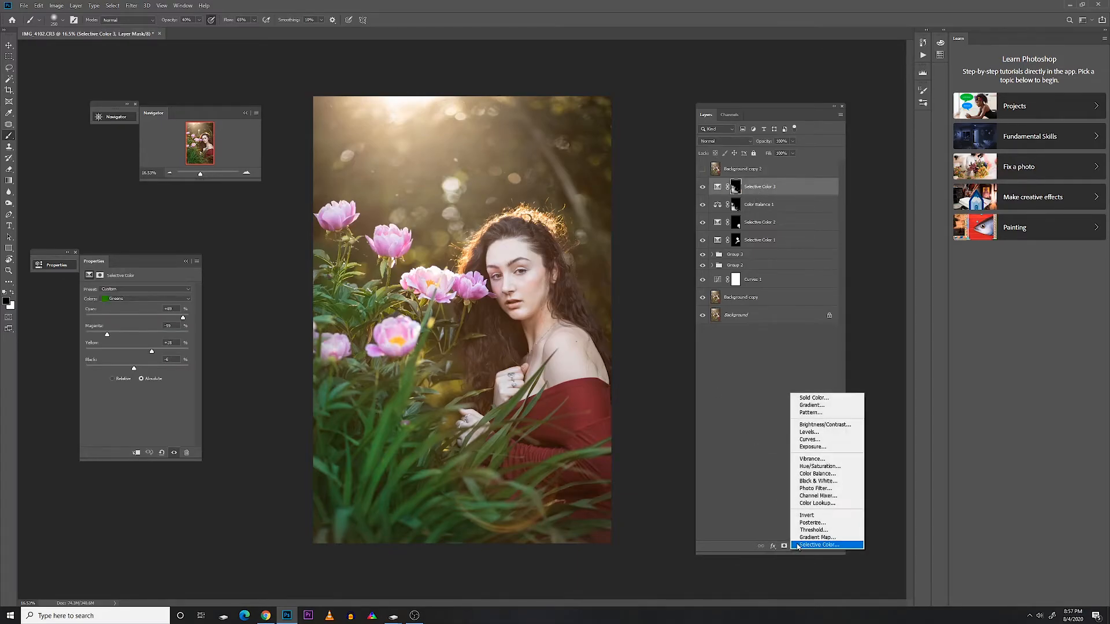
pyautogui.click(820, 548)
pyautogui.click(137, 299)
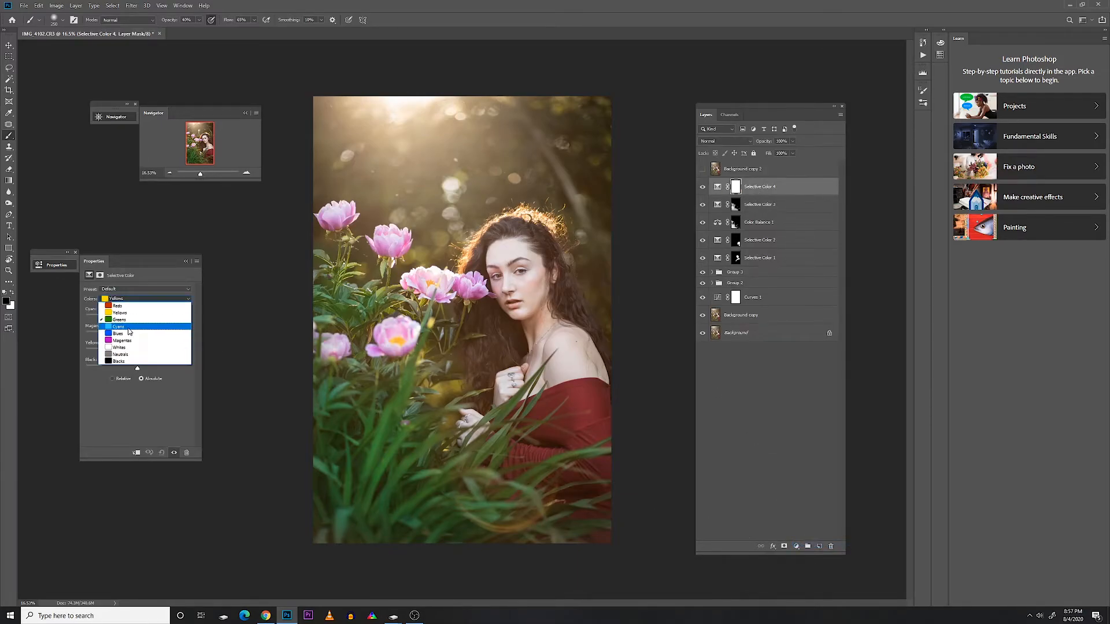
pyautogui.click(137, 319)
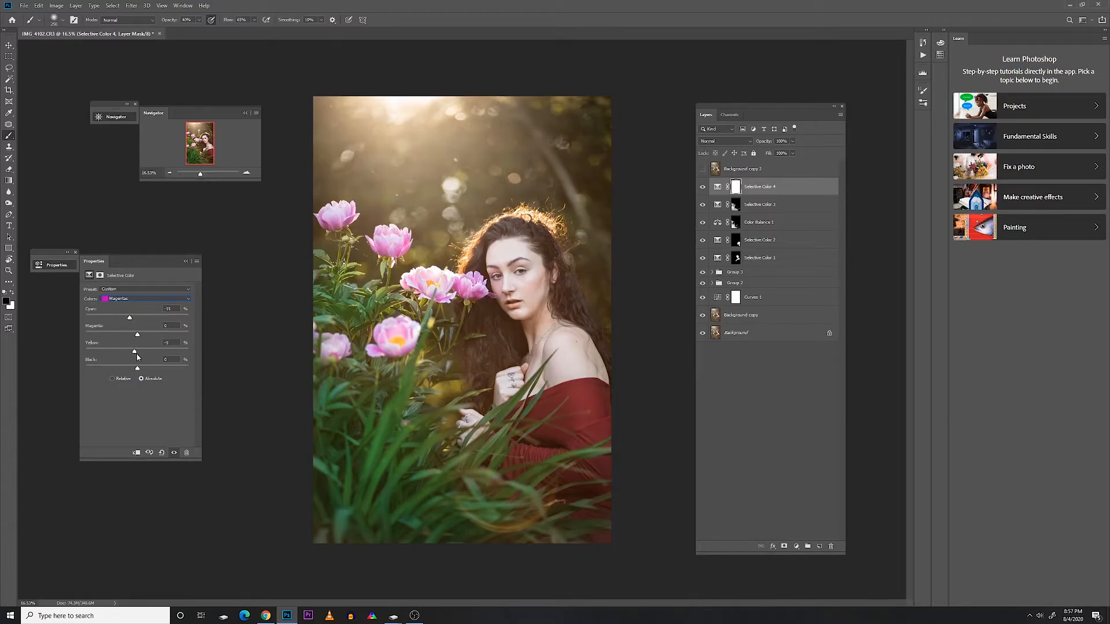
pyautogui.moveTo(137, 369); pyautogui.dragTo(137, 370)
# Invert the new Selective Color layer's mask to black and paint the magenta adjustment over the peonies in white
pyautogui.hotkey('ctrl', 'i')
pyautogui.press('x')
pyautogui.moveTo(376, 232); pyautogui.dragTo(392, 232)
pyautogui.moveTo(429, 293)
pyautogui.mouseDown()
pyautogui.moveTo(443, 269)
pyautogui.moveTo(419, 292)
pyautogui.moveTo(477, 286)
pyautogui.mouseUp()
# Compare the peonies with and without the Selective Color 4 layer
pyautogui.click(701, 188)
pyautogui.click(701, 189)
pyautogui.click(701, 189)
pyautogui.click(701, 189)
# Add a fifth Selective Color layer and, in its Yellows, raise Yellow and slightly lower Cyan
pyautogui.click(796, 546)
pyautogui.click(826, 544)
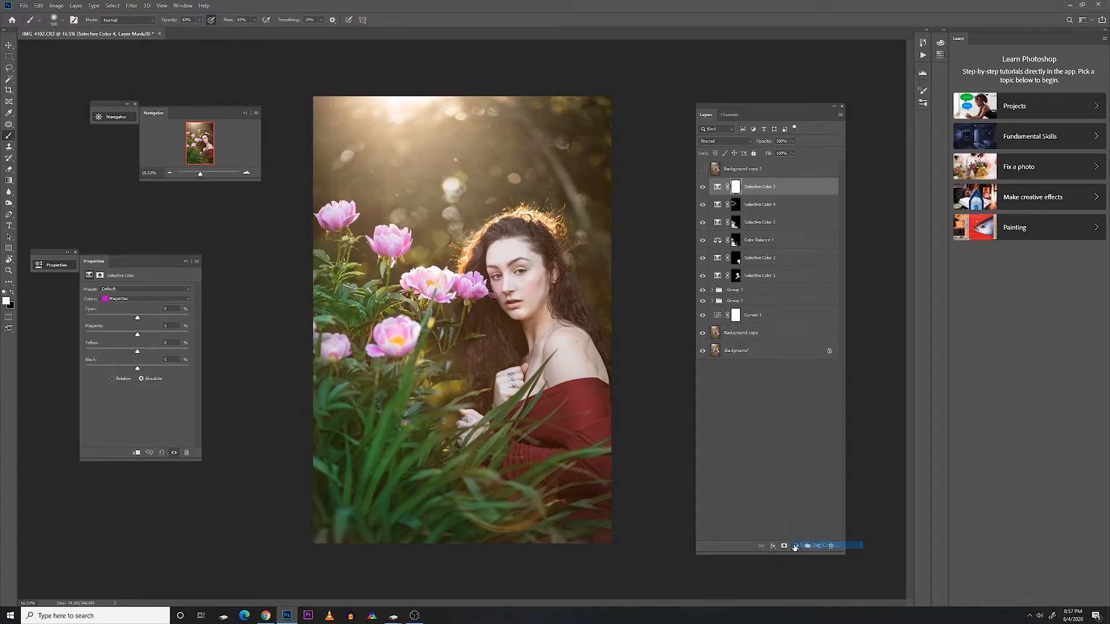
pyautogui.click(125, 300)
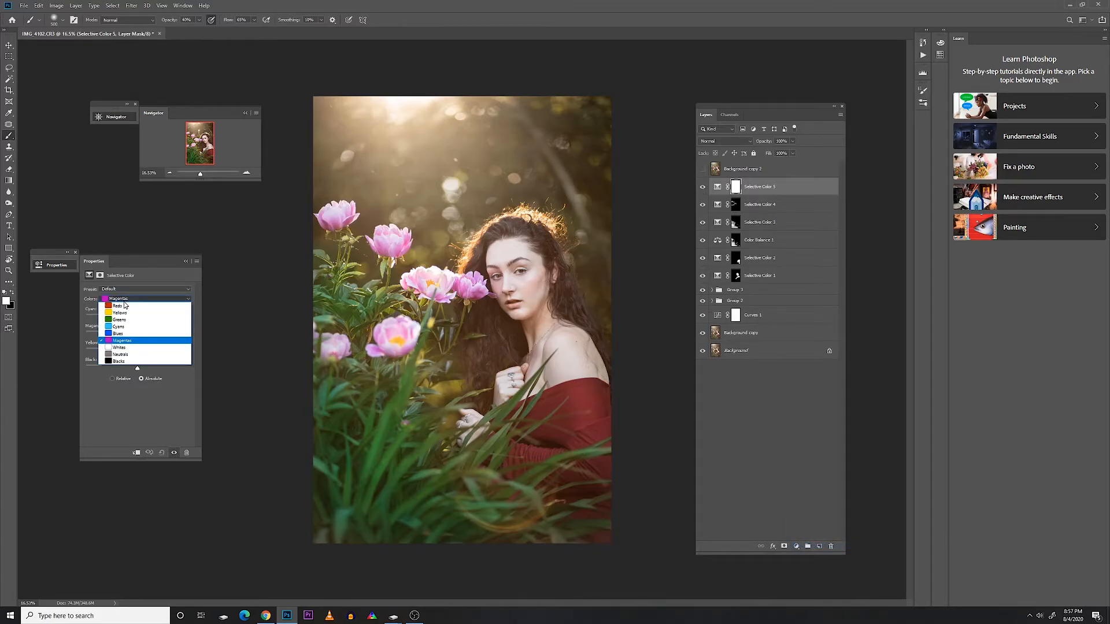
pyautogui.click(124, 307)
pyautogui.click(130, 299)
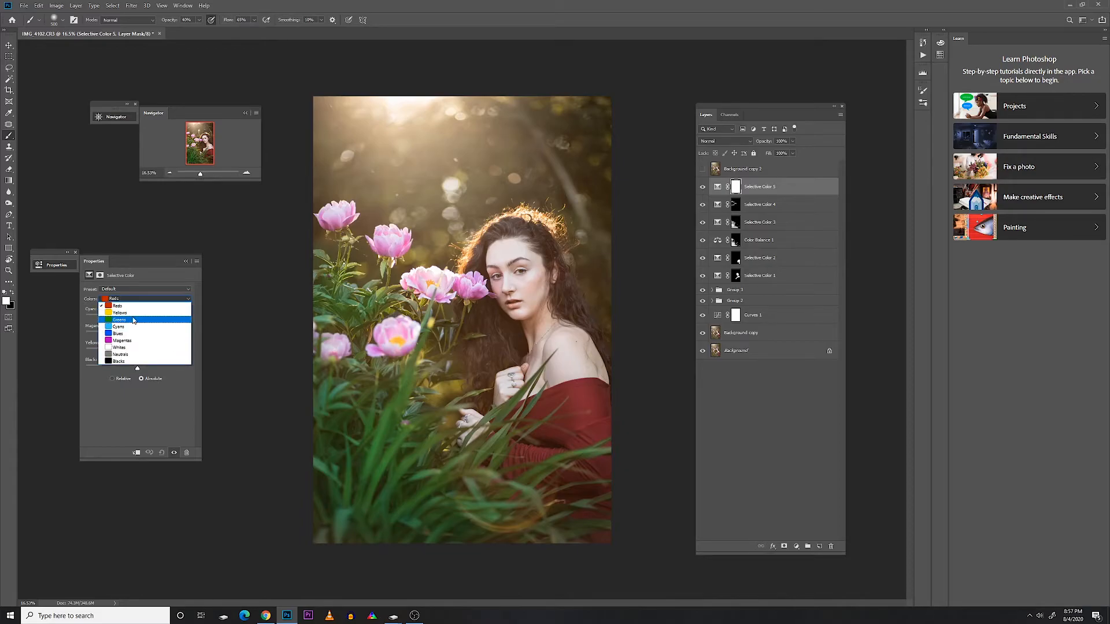
pyautogui.click(133, 314)
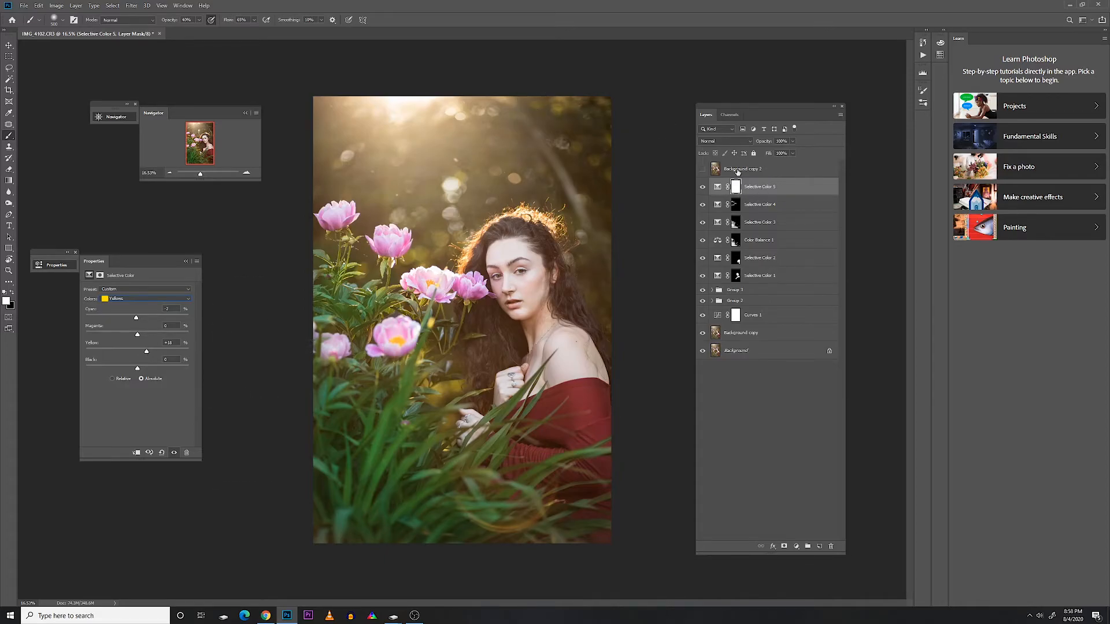
# Invert the Selective Color 5 mask to black, paint the warm tint over the blurred background with a large brush, and check the effect
pyautogui.hotkey('ctrl', 'i')
pyautogui.click(735, 187)
pyautogui.press(']')
pyautogui.press(']')
pyautogui.press(']')
pyautogui.press(']')
pyautogui.press(']')
pyautogui.press(']')
pyautogui.press(']')
pyautogui.press(']')
pyautogui.press(']')
pyautogui.press(']')
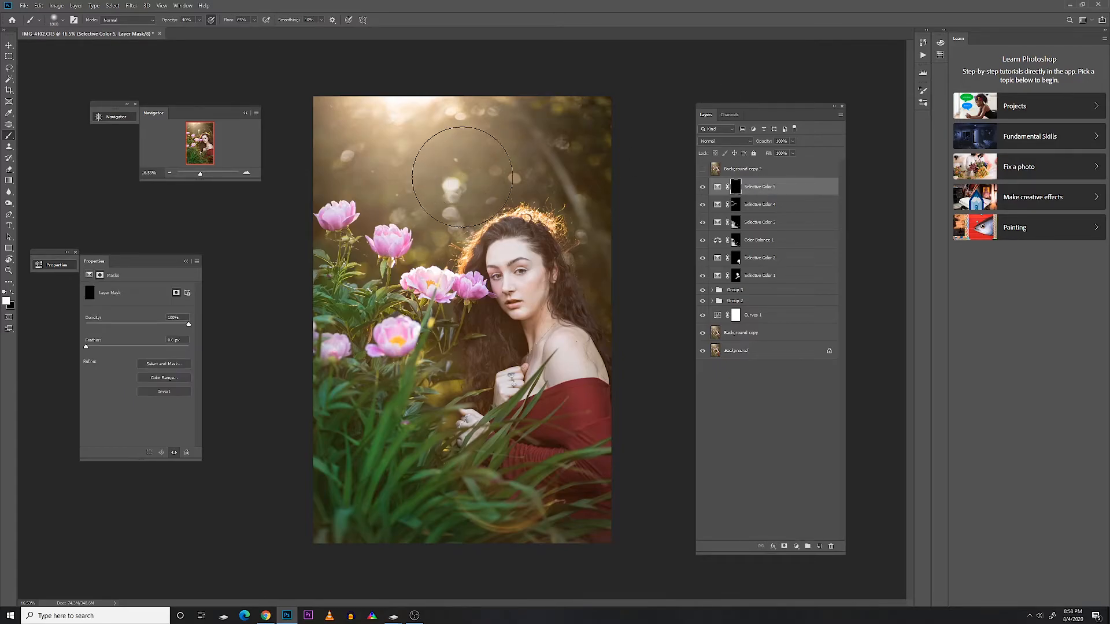
pyautogui.moveTo(430, 158)
pyautogui.mouseDown()
pyautogui.moveTo(405, 119)
pyautogui.moveTo(542, 121)
pyautogui.moveTo(547, 134)
pyautogui.moveTo(571, 110)
pyautogui.moveTo(578, 161)
pyautogui.mouseUp()
pyautogui.press('[')
pyautogui.press('[')
pyautogui.moveTo(369, 164); pyautogui.dragTo(322, 112)
pyautogui.click(703, 187)
pyautogui.click(703, 186)
# Add a sixth Selective Color layer and set its Reds to Cyan -17
pyautogui.click(796, 546)
pyautogui.click(812, 543)
pyautogui.click(121, 298)
pyautogui.click(121, 301)
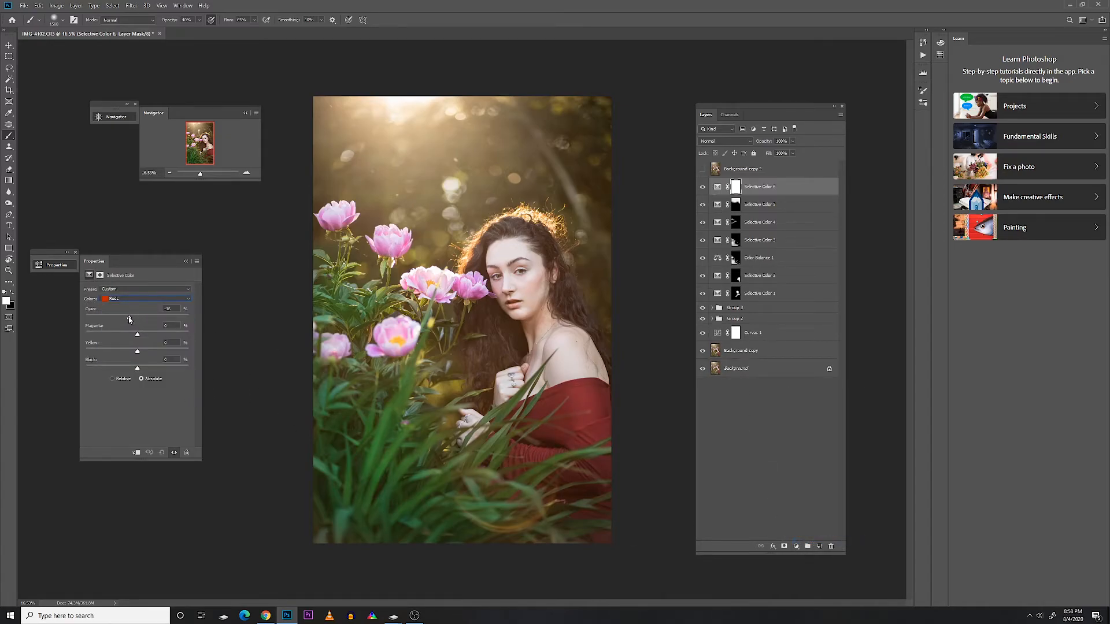
pyautogui.moveTo(130, 320); pyautogui.dragTo(128, 319)
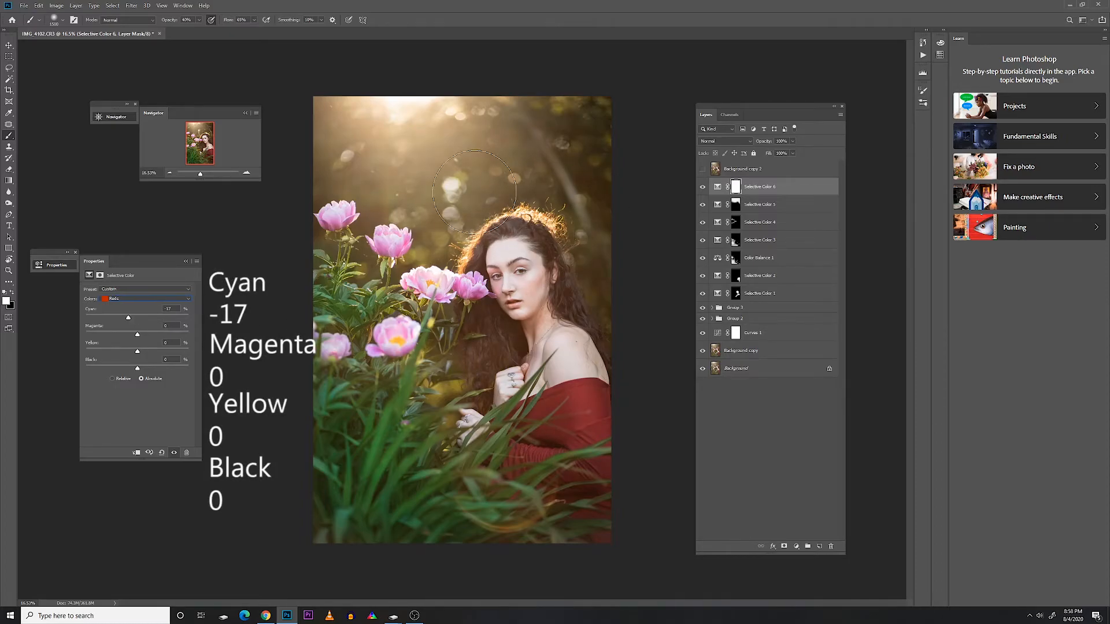
# Invert the Selective Color 6 mask to black and paint the red tint over the backlit edge of the hair with a smaller brush
pyautogui.hotkey('ctrl', 'i')
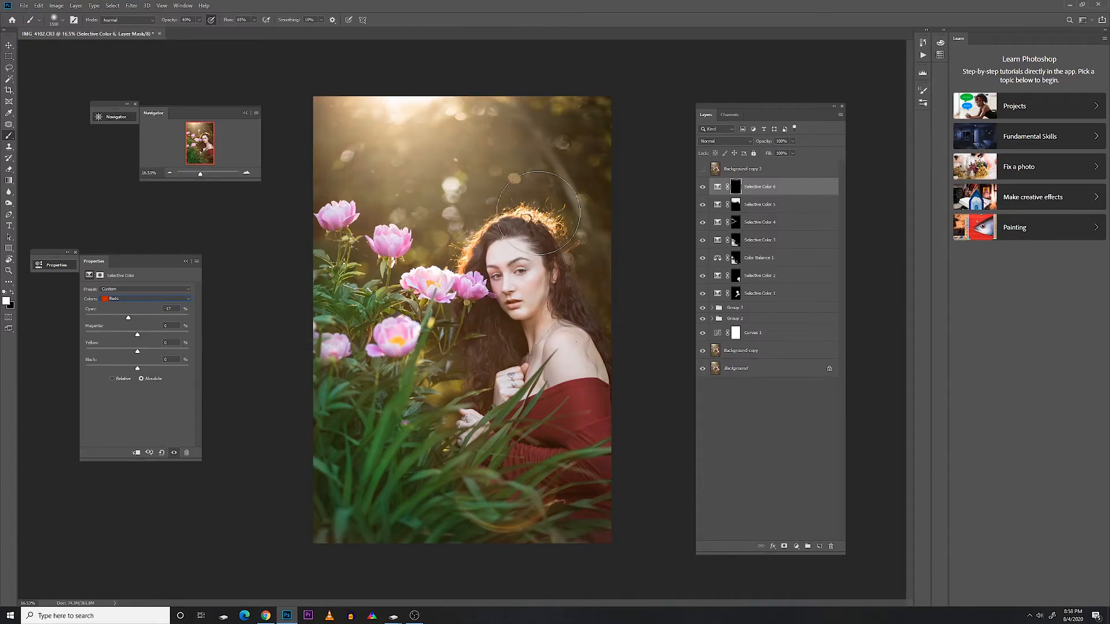
pyautogui.click(735, 186)
pyautogui.press('[')
pyautogui.press('[')
pyautogui.press('[')
pyautogui.press('[')
pyautogui.press('[')
pyautogui.press('[')
pyautogui.press('[')
pyautogui.press('[')
pyautogui.press('[')
pyautogui.press('[')
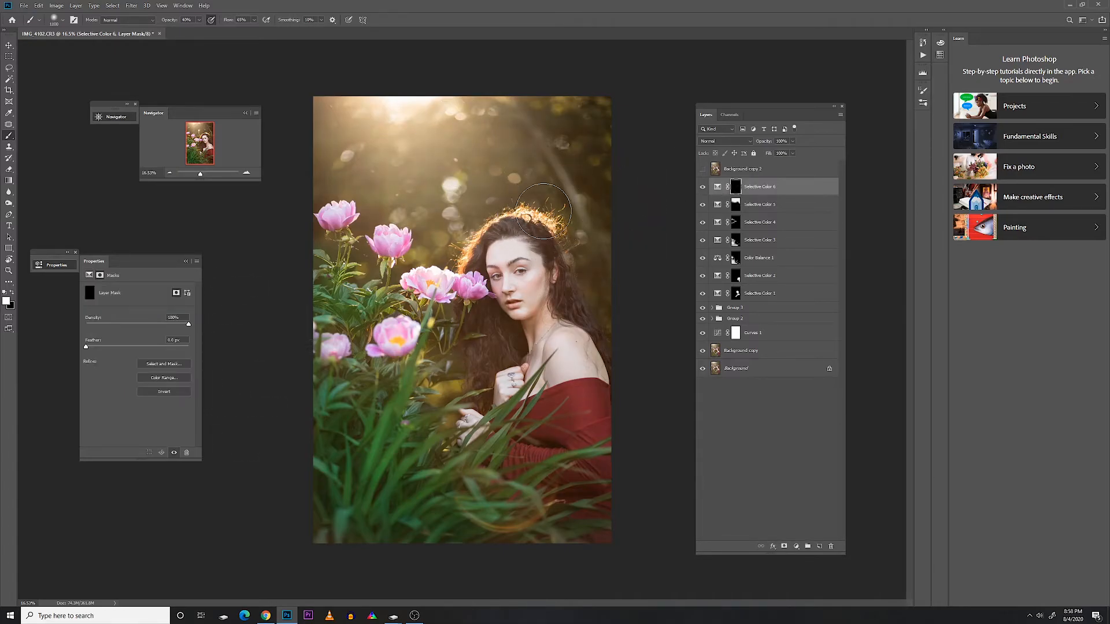
pyautogui.moveTo(522, 213)
pyautogui.mouseDown()
pyautogui.moveTo(474, 232)
pyautogui.moveTo(471, 244)
pyautogui.moveTo(538, 207)
pyautogui.moveTo(481, 238)
pyautogui.mouseUp()
# Compare the glowing hair with and without the Selective Color 6 layer
pyautogui.click(704, 187)
pyautogui.click(703, 188)
pyautogui.click(703, 188)
pyautogui.click(702, 187)
# Add a seventh Selective Color layer and slightly lower the Black in its Whites
pyautogui.moveTo(200, 173); pyautogui.dragTo(201, 143)
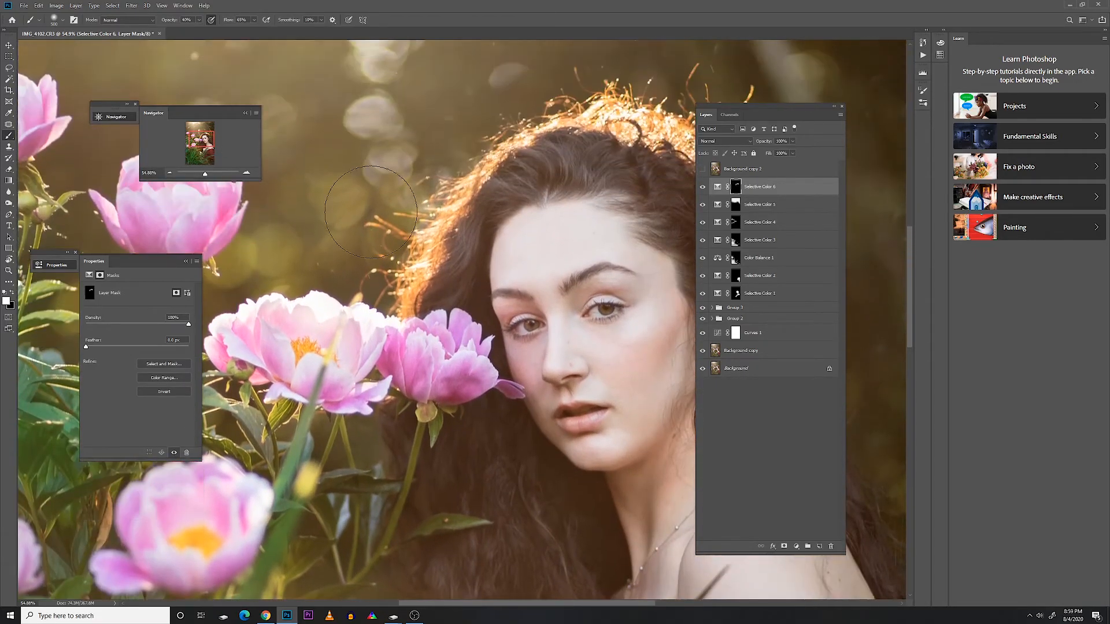
pyautogui.click(797, 547)
pyautogui.click(797, 535)
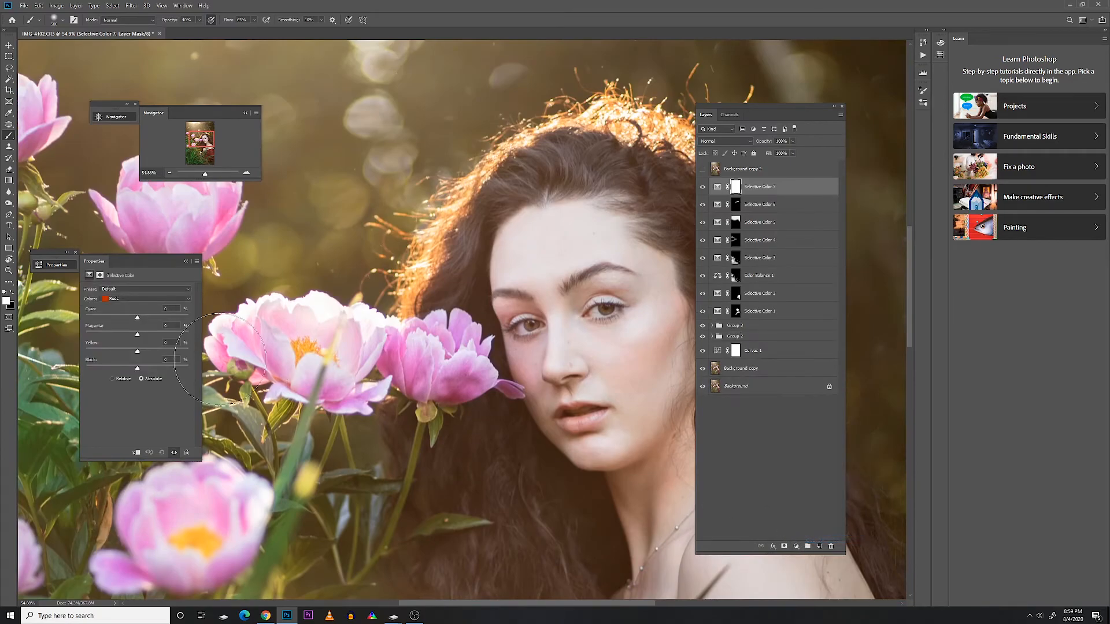
pyautogui.click(127, 300)
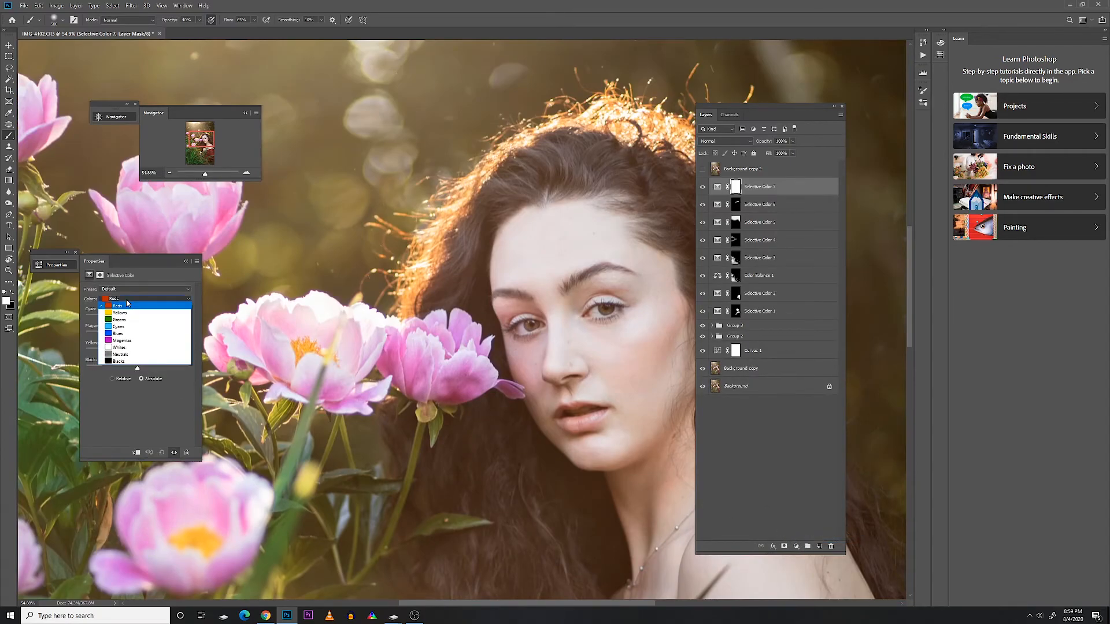
pyautogui.click(129, 349)
pyautogui.moveTo(138, 371); pyautogui.dragTo(133, 368)
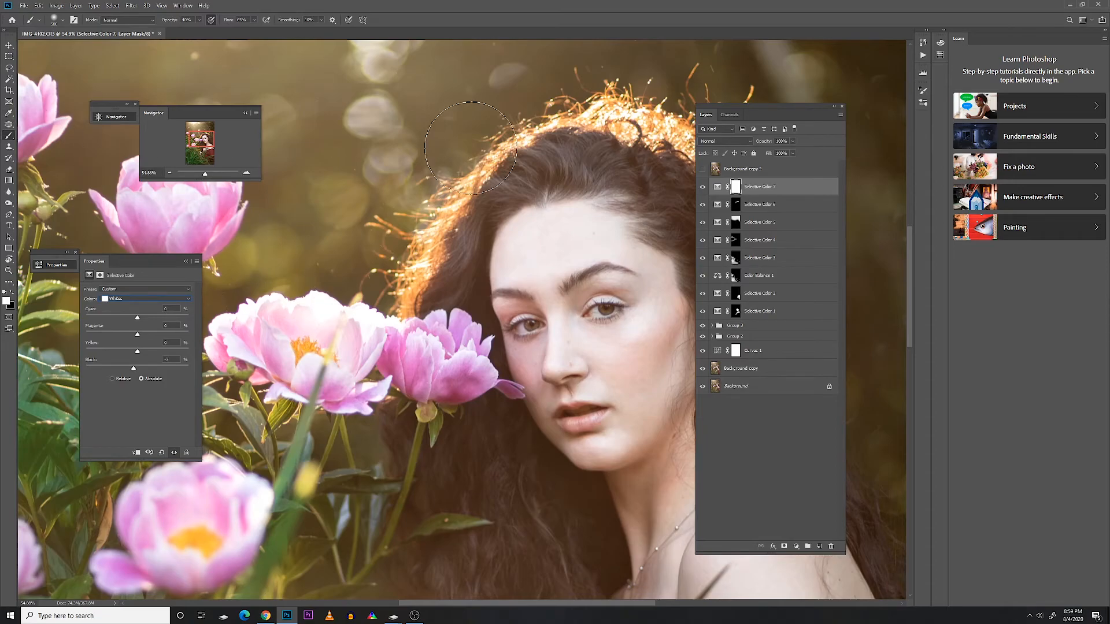
# Invert the Selective Color 7 mask to black and paint the brightening over the woman's face and skin with a large brush
pyautogui.hotkey('ctrl', 'i')
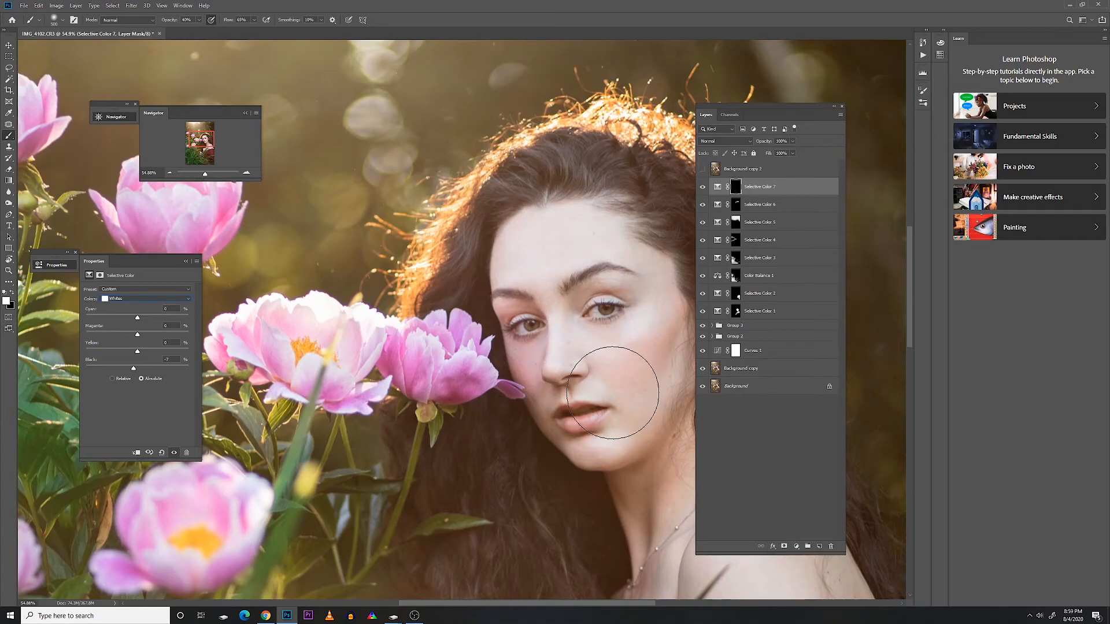
pyautogui.click(735, 186)
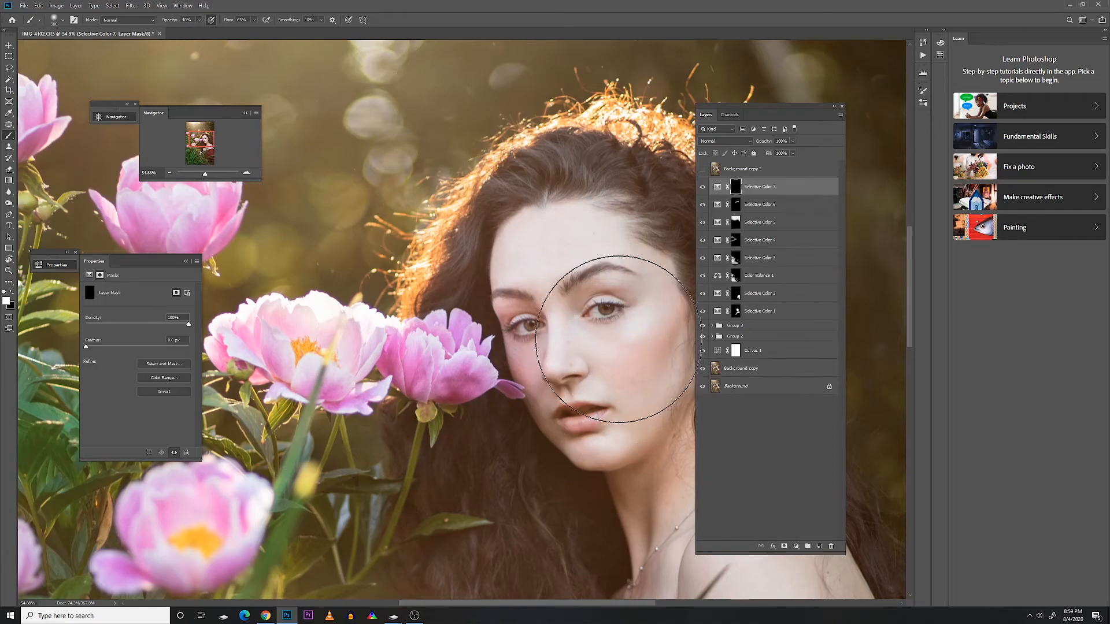
pyautogui.moveTo(570, 302)
pyautogui.mouseDown()
pyautogui.moveTo(600, 320)
pyautogui.moveTo(623, 370)
pyautogui.moveTo(590, 283)
pyautogui.moveTo(597, 329)
pyautogui.moveTo(610, 336)
pyautogui.moveTo(601, 305)
pyautogui.mouseUp()
pyautogui.scroll(-2, 532, 335)
pyautogui.moveTo(203, 134)
pyautogui.mouseDown()
pyautogui.moveTo(215, 155)
pyautogui.moveTo(201, 175)
pyautogui.mouseUp()
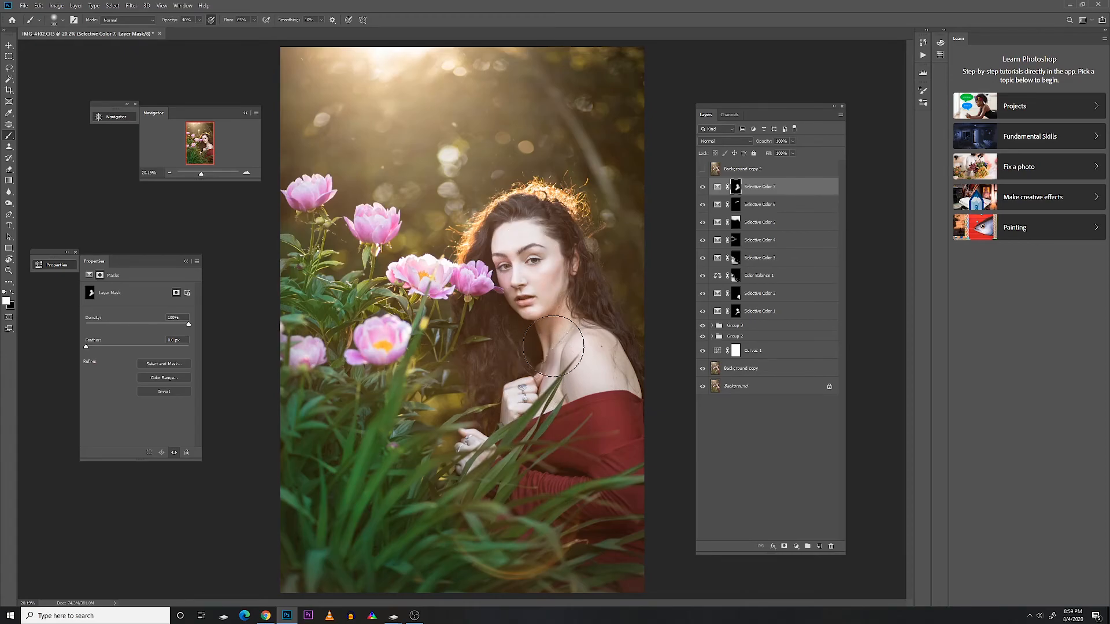
# Compare the skin with and without the Selective Color 7 layer and reduce that layer's opacity to 85%
pyautogui.click(702, 189)
pyautogui.click(702, 189)
pyautogui.click(702, 189)
pyautogui.click(702, 188)
pyautogui.click(702, 189)
pyautogui.click(702, 188)
pyautogui.click(702, 188)
pyautogui.click(791, 141)
pyautogui.moveTo(794, 152); pyautogui.dragTo(789, 153)
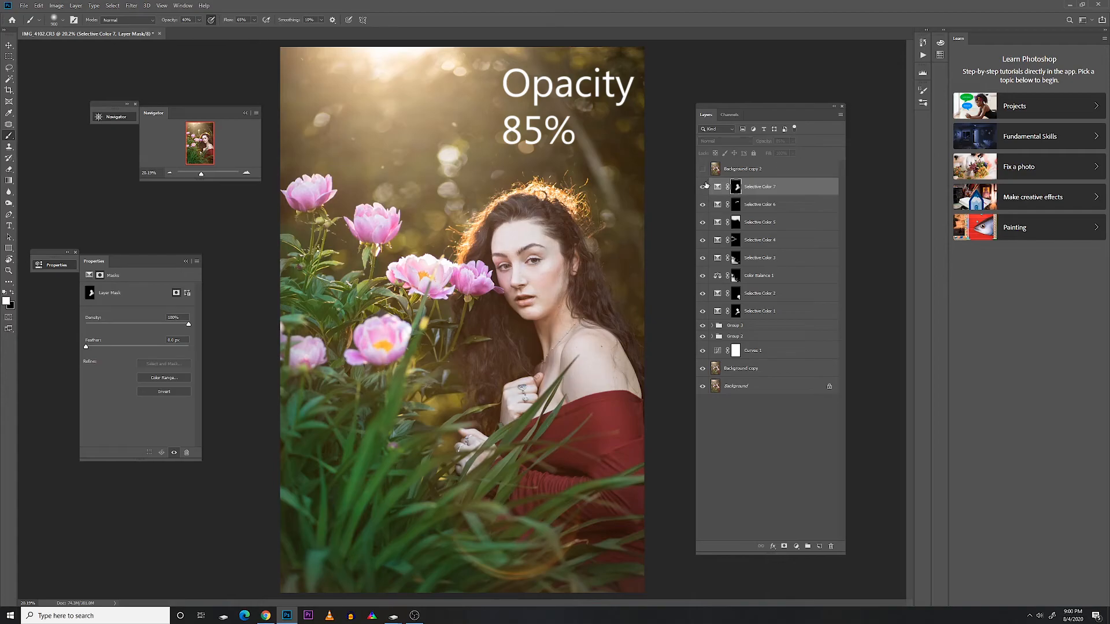
# Add a Brightness/Contrast layer with Contrast 20 and compare the image with and without it
pyautogui.moveTo(201, 174); pyautogui.dragTo(200, 173)
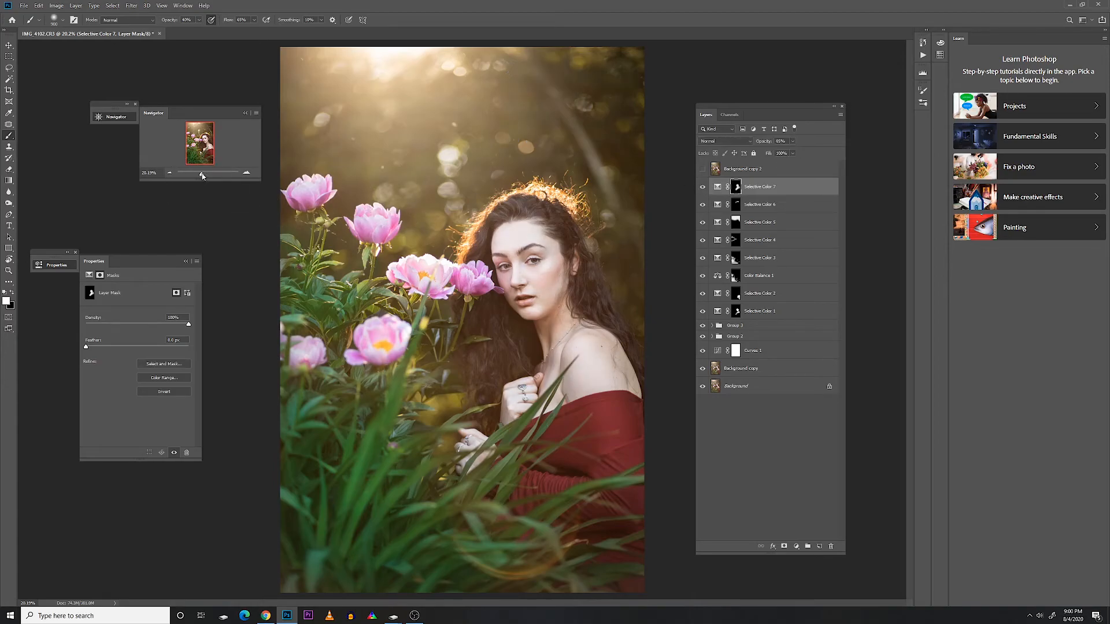
pyautogui.click(795, 546)
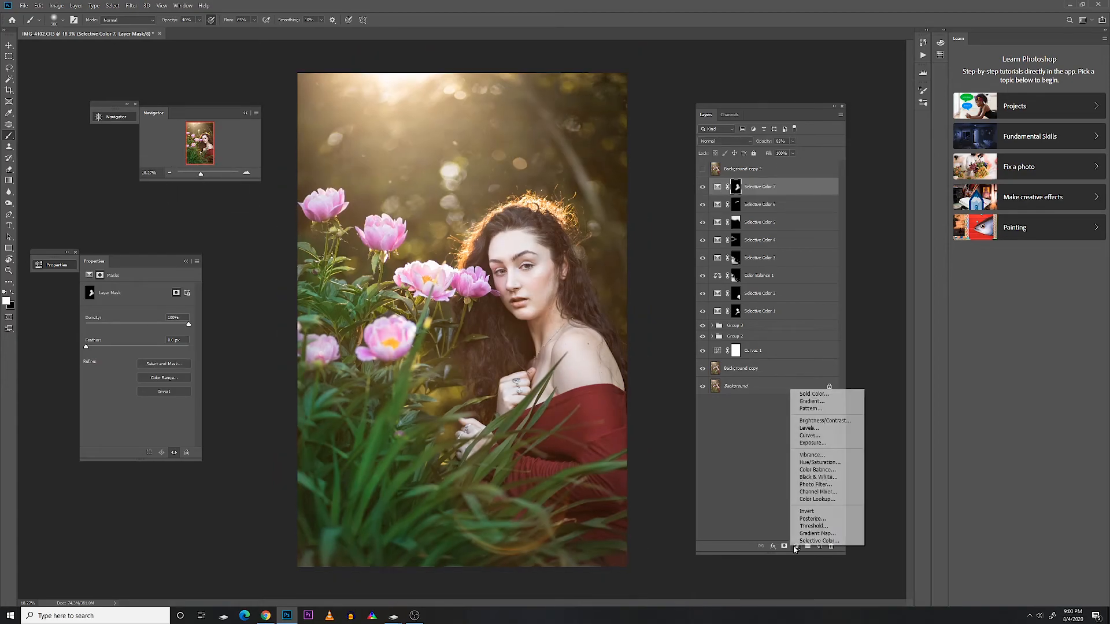
pyautogui.click(825, 420)
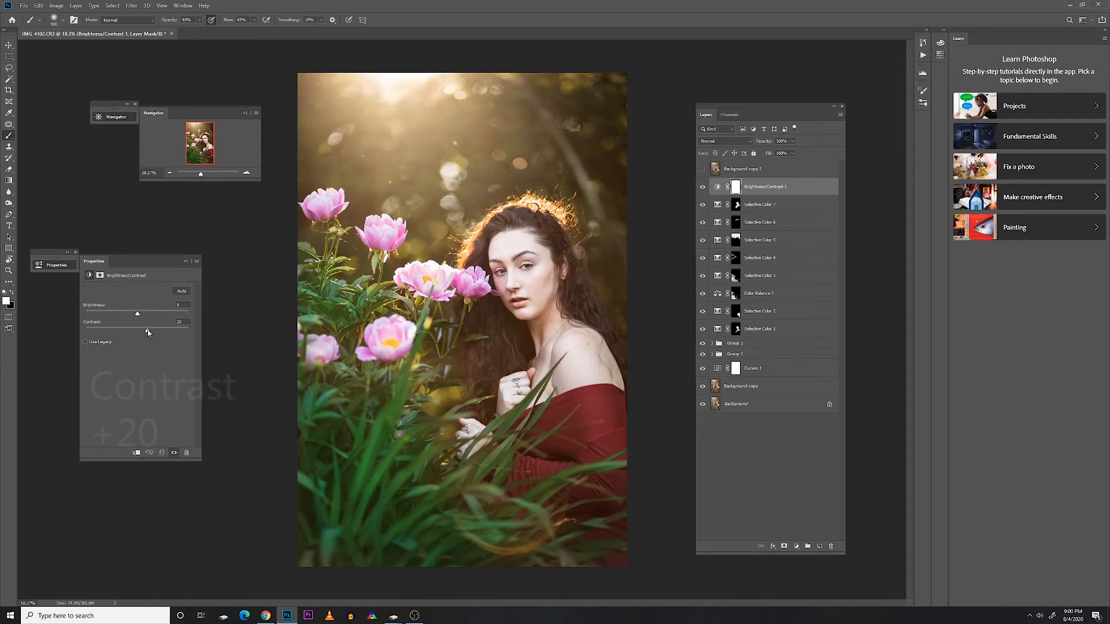
pyautogui.click(701, 186)
pyautogui.click(701, 187)
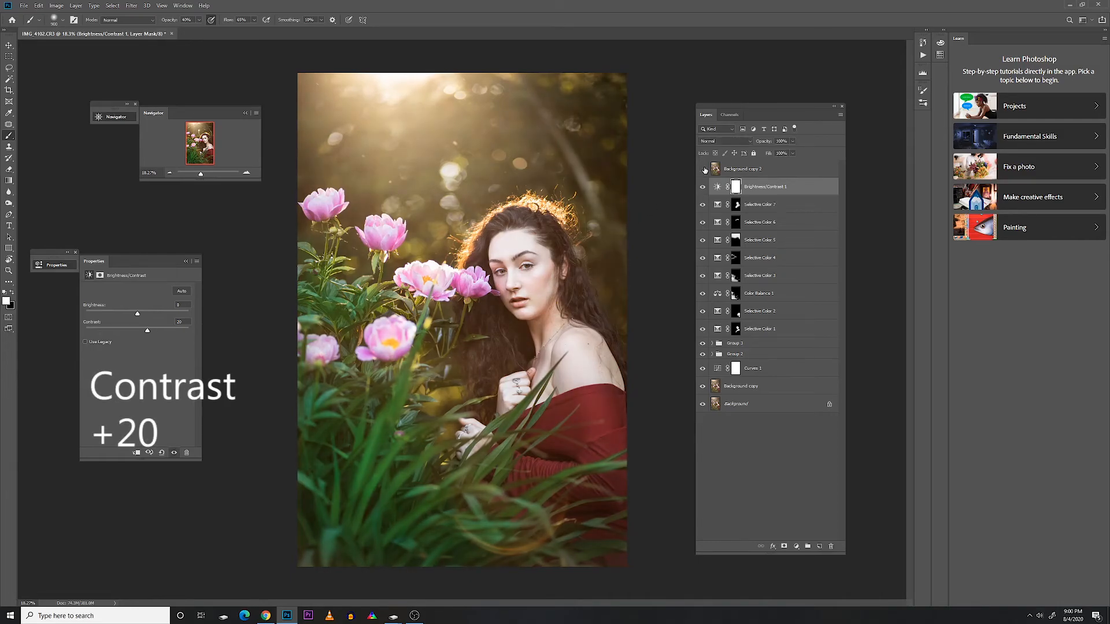
# Compare the full edit with the original by showing and hiding the topmost background duplicate
pyautogui.click(703, 169)
pyautogui.click(703, 169)
pyautogui.click(703, 169)
pyautogui.click(703, 169)
pyautogui.click(703, 168)
pyautogui.click(703, 169)
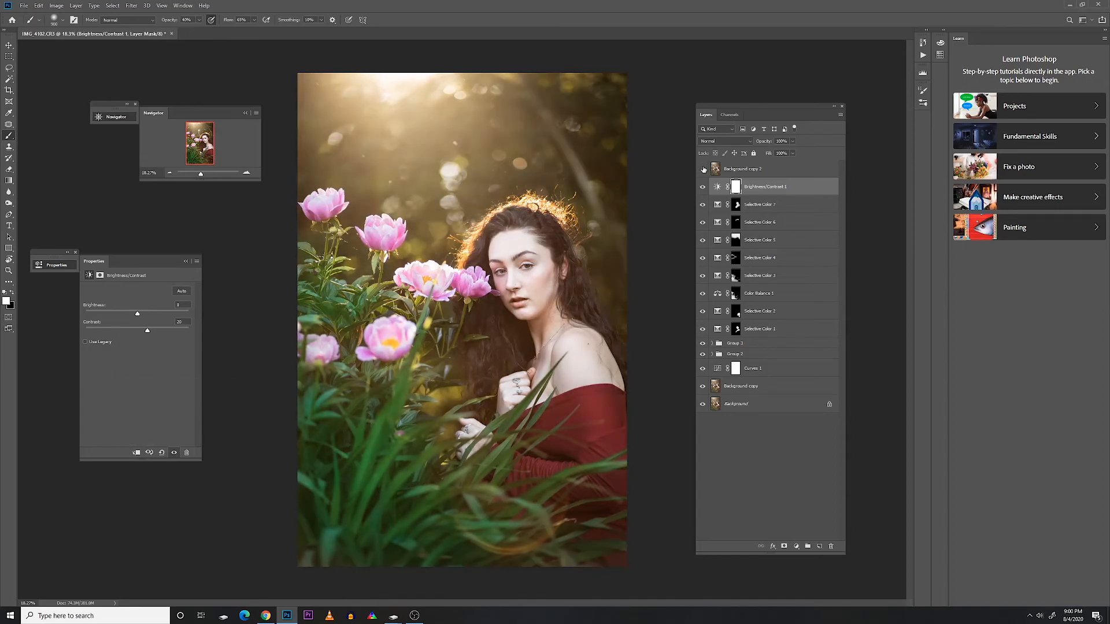
# Duplicate the Background copy layer below Curves 1 and set the duplicate's blend mode to Overlay
pyautogui.click(756, 392)
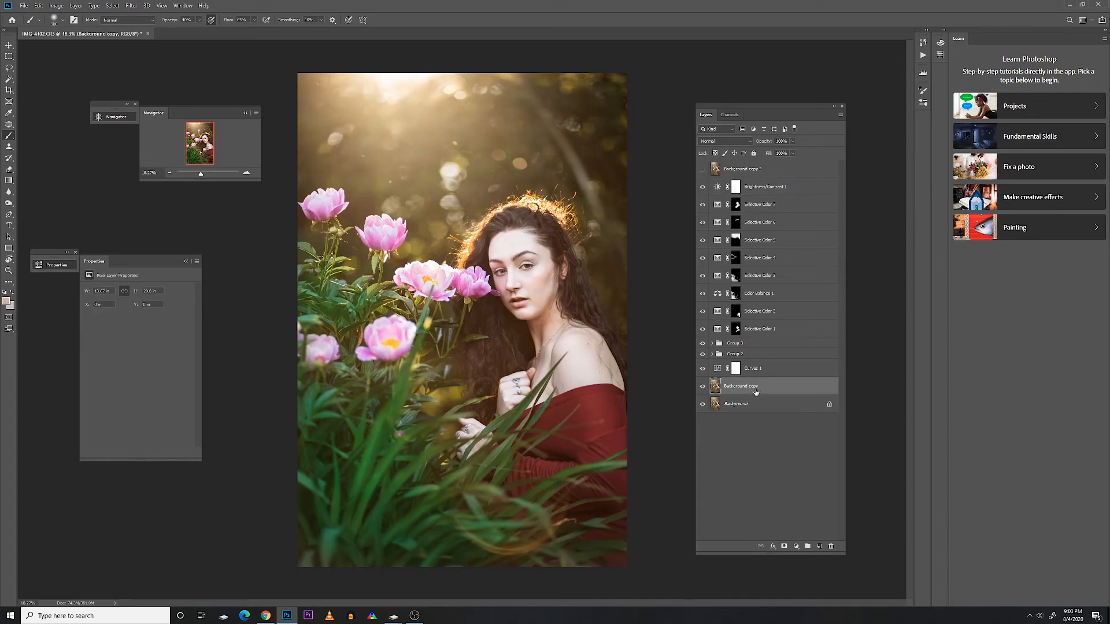
pyautogui.moveTo(755, 392); pyautogui.dragTo(819, 547)
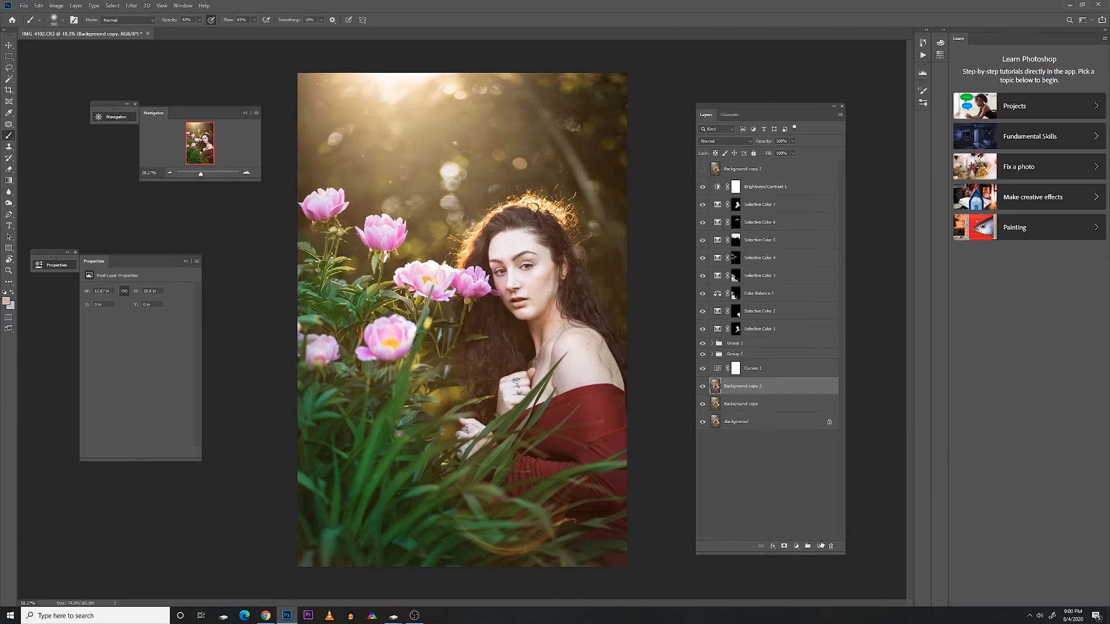
pyautogui.click(718, 142)
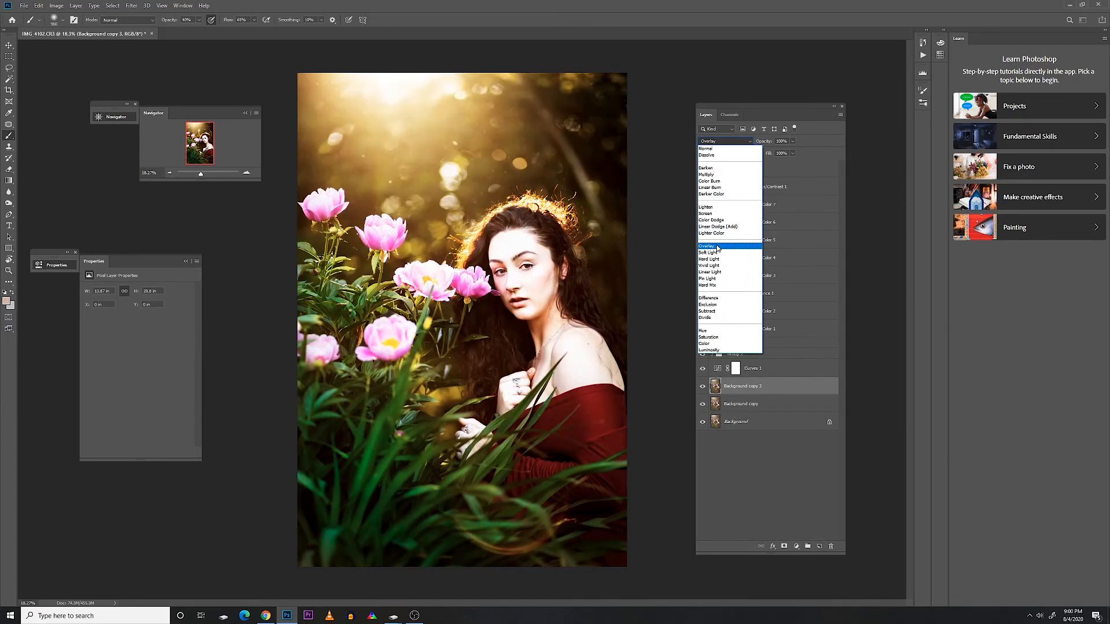
pyautogui.click(717, 246)
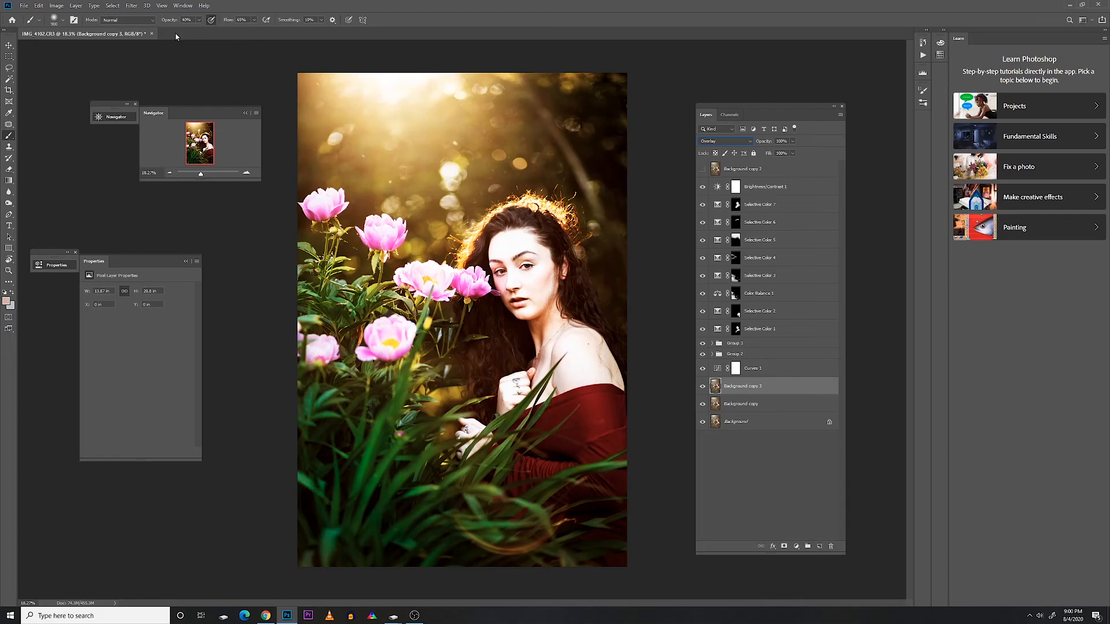
# Apply a High Pass filter with a radius of 6.0 pixels to the Overlay duplicate
pyautogui.click(134, 6)
pyautogui.moveTo(214, 178)
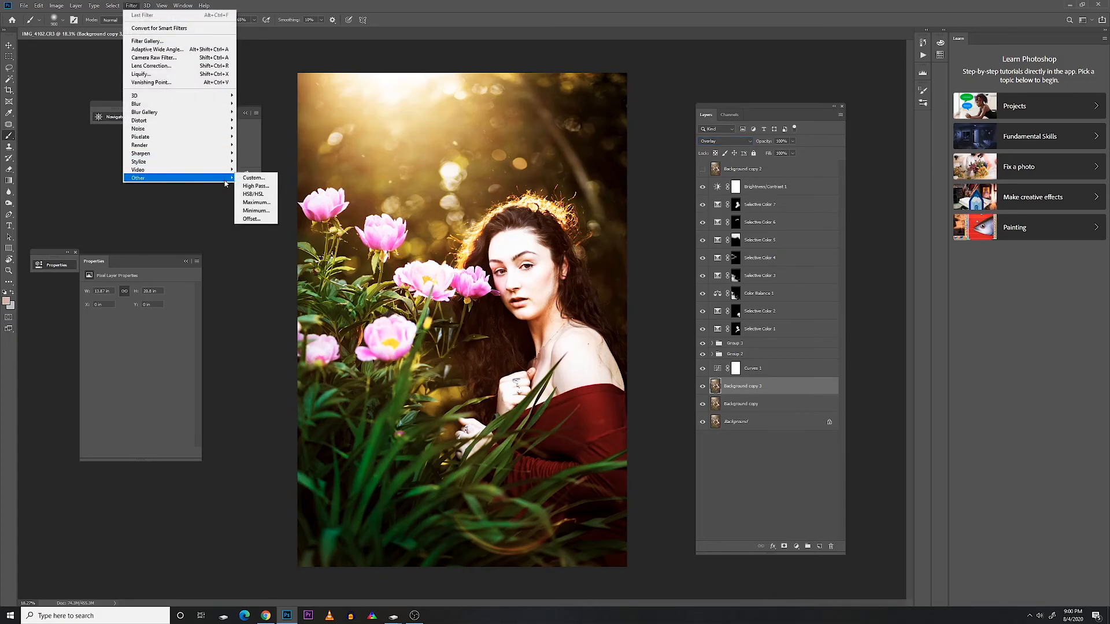
pyautogui.click(256, 187)
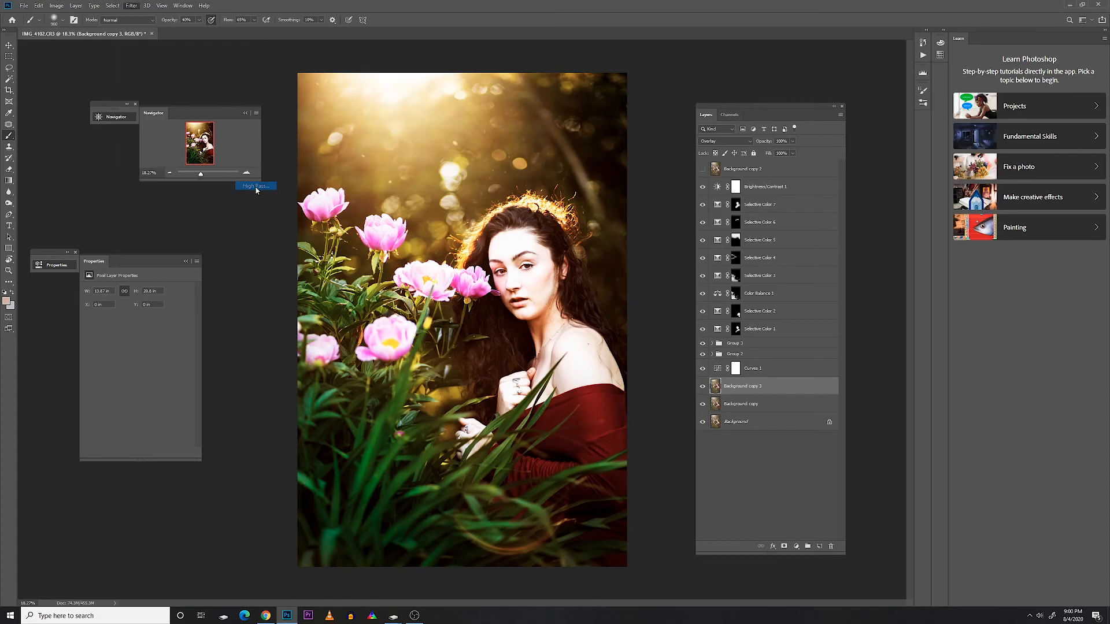
pyautogui.moveTo(579, 151); pyautogui.dragTo(740, 216)
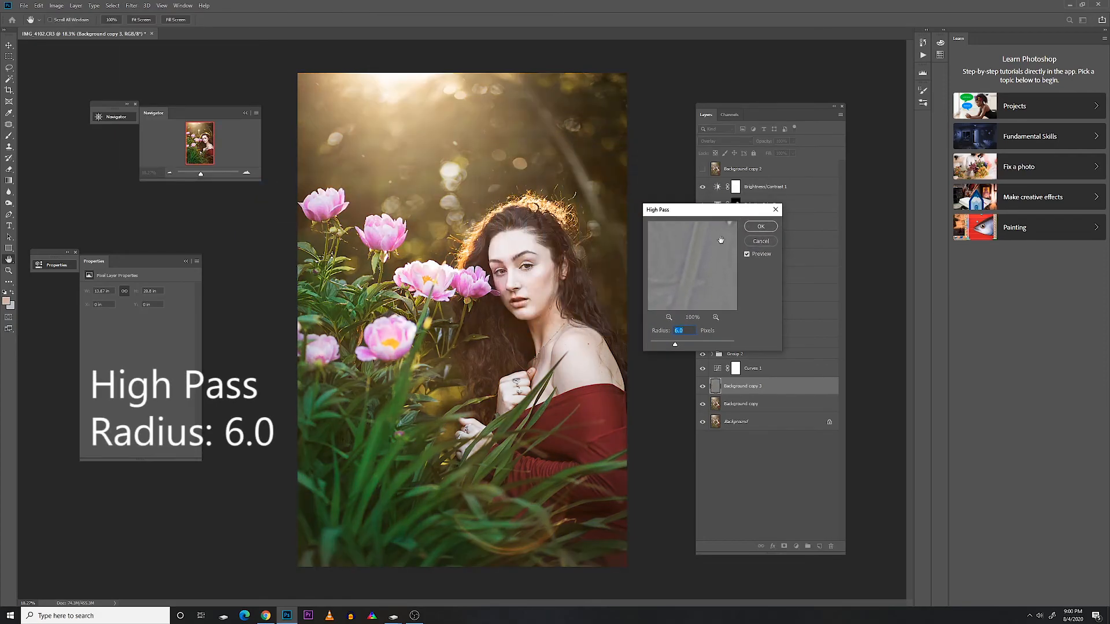
pyautogui.click(668, 318)
pyautogui.click(668, 318)
pyautogui.click(668, 318)
pyautogui.click(668, 318)
pyautogui.click(668, 318)
pyautogui.moveTo(697, 264); pyautogui.dragTo(675, 273)
pyautogui.click(716, 318)
pyautogui.click(715, 317)
pyautogui.click(675, 273)
pyautogui.click(674, 274)
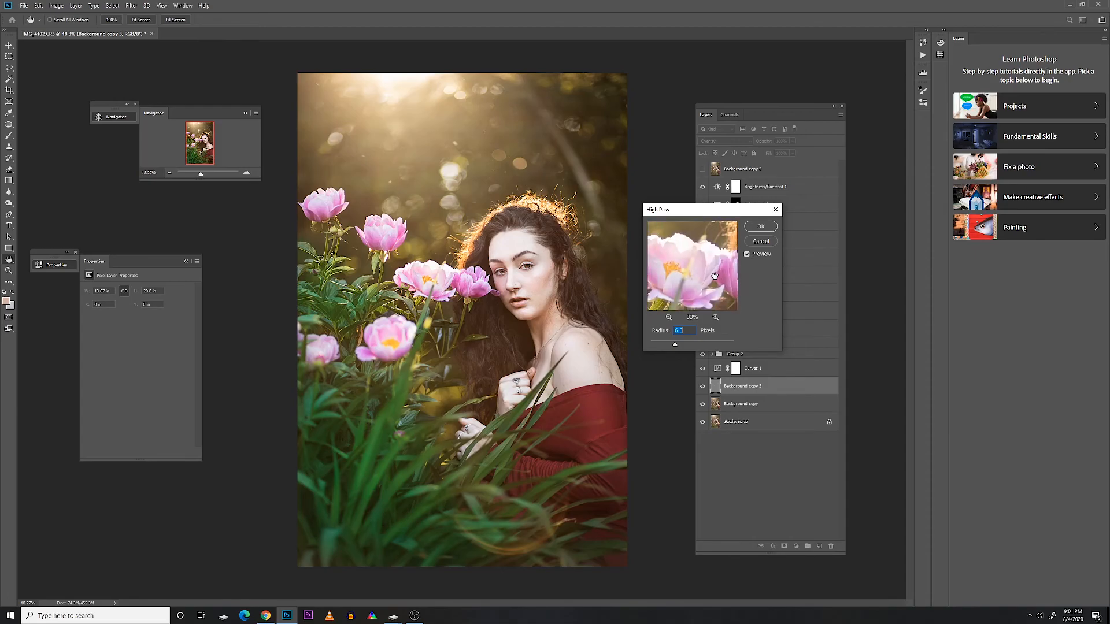
pyautogui.click(759, 227)
# Compare the woman's face and the flowers up close with and without the High Pass layer
pyautogui.moveTo(200, 173); pyautogui.dragTo(206, 145)
pyautogui.click(206, 146)
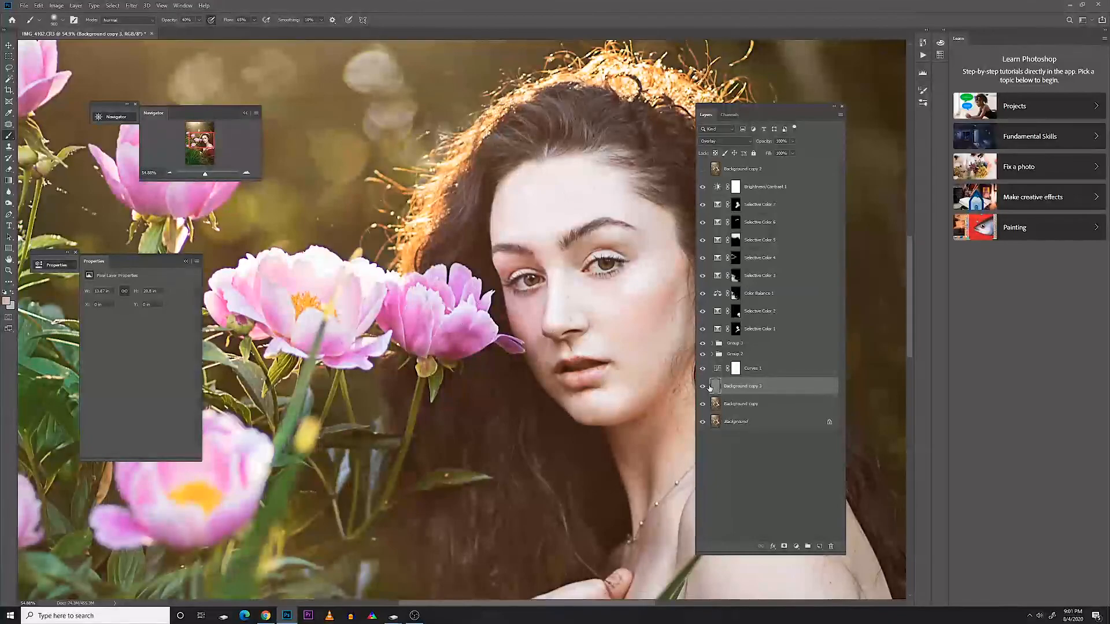
pyautogui.click(704, 387)
pyautogui.click(703, 386)
pyautogui.click(704, 387)
pyautogui.click(704, 387)
# Reduce the High Pass layer's opacity to 60% and check the sharpening on the woman's face up close
pyautogui.moveTo(205, 175); pyautogui.dragTo(202, 177)
pyautogui.click(792, 141)
pyautogui.moveTo(796, 151); pyautogui.dragTo(772, 156)
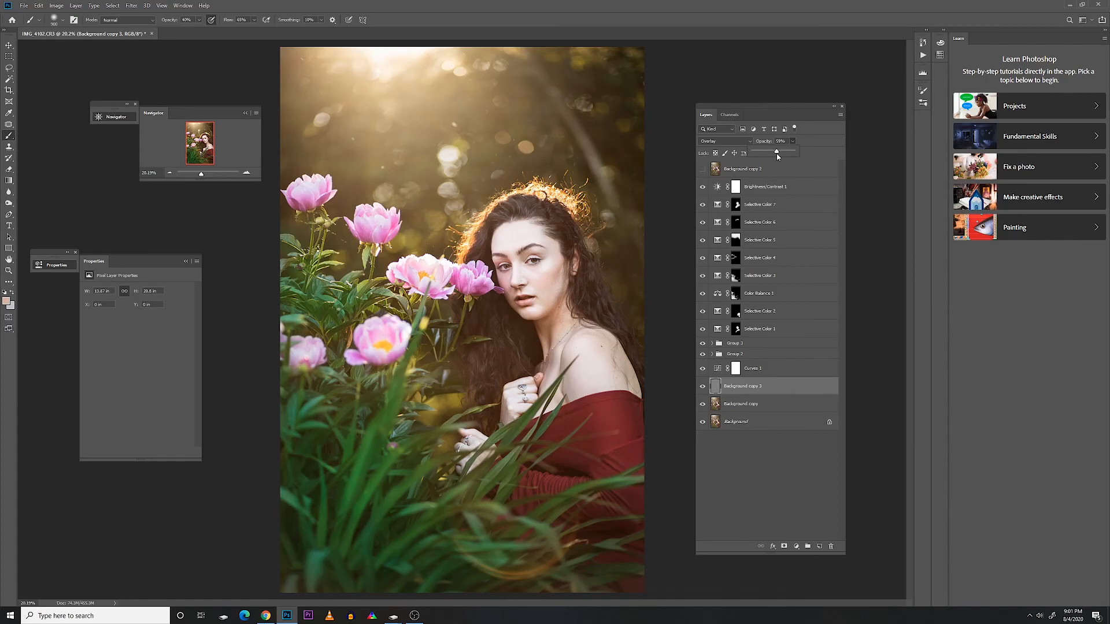
pyautogui.moveTo(776, 154); pyautogui.dragTo(776, 153)
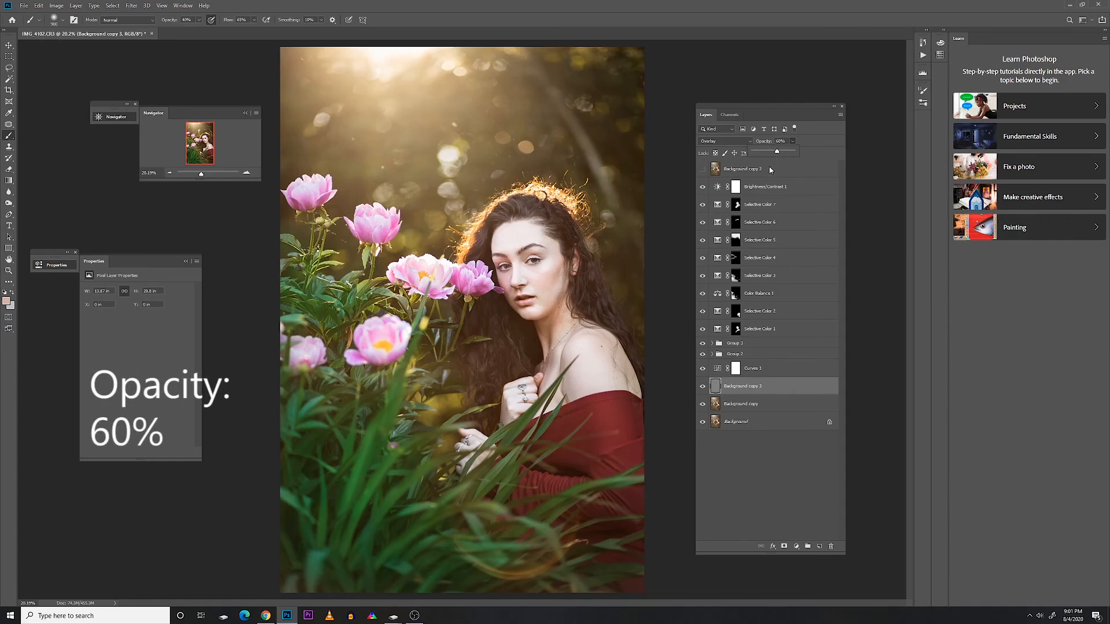
pyautogui.click(209, 173)
pyautogui.moveTo(200, 142); pyautogui.dragTo(205, 139)
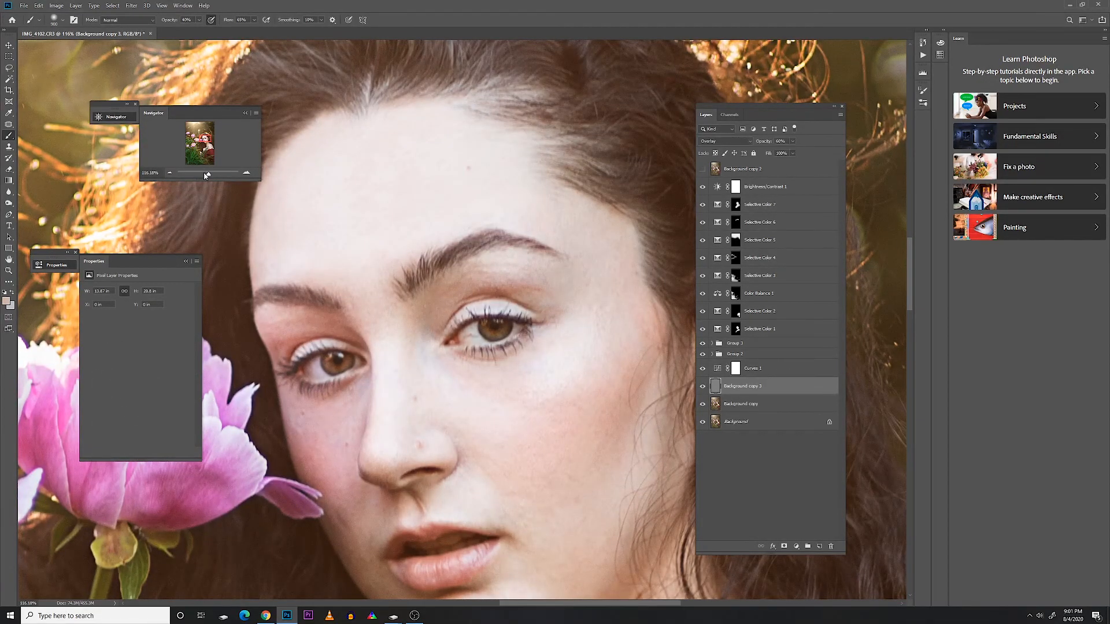
pyautogui.moveTo(205, 176); pyautogui.dragTo(203, 178)
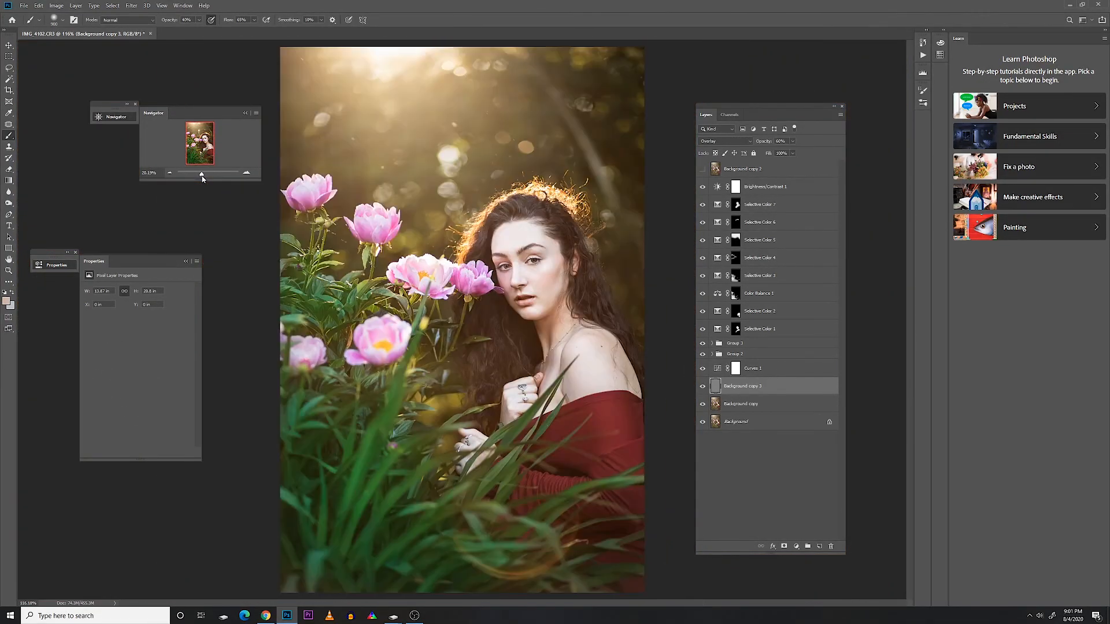
# Compare the sharpened edit with the original by repeatedly showing and hiding the topmost background duplicate, leaving it hidden
pyautogui.click(699, 170)
pyautogui.click(698, 169)
pyautogui.click(698, 169)
pyautogui.click(698, 170)
pyautogui.click(698, 170)
pyautogui.click(698, 169)
pyautogui.moveTo(203, 173); pyautogui.dragTo(201, 175)
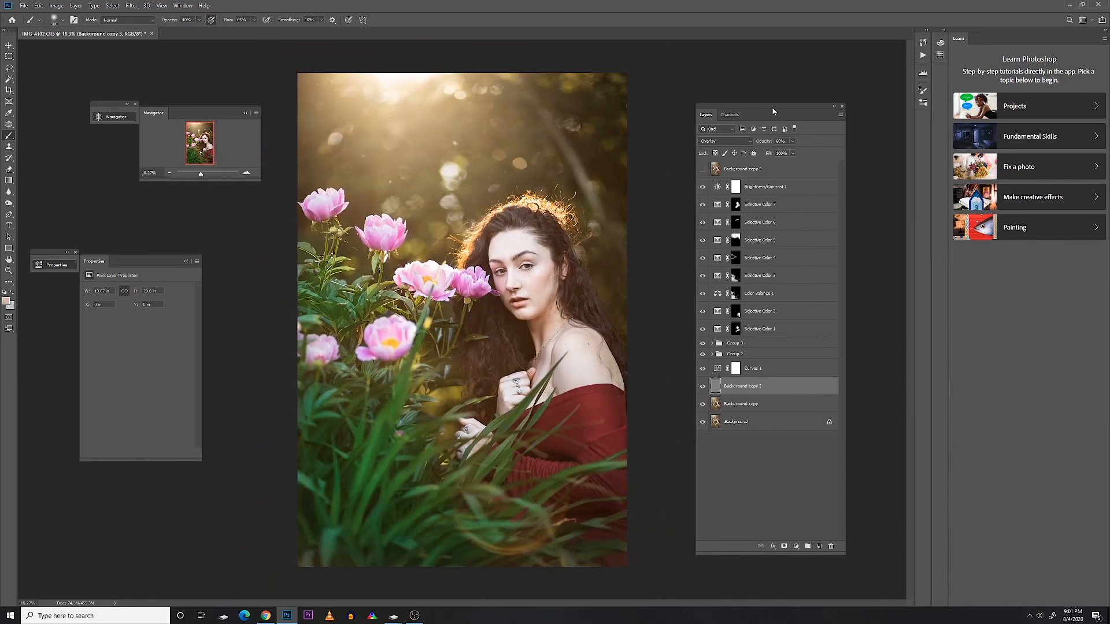